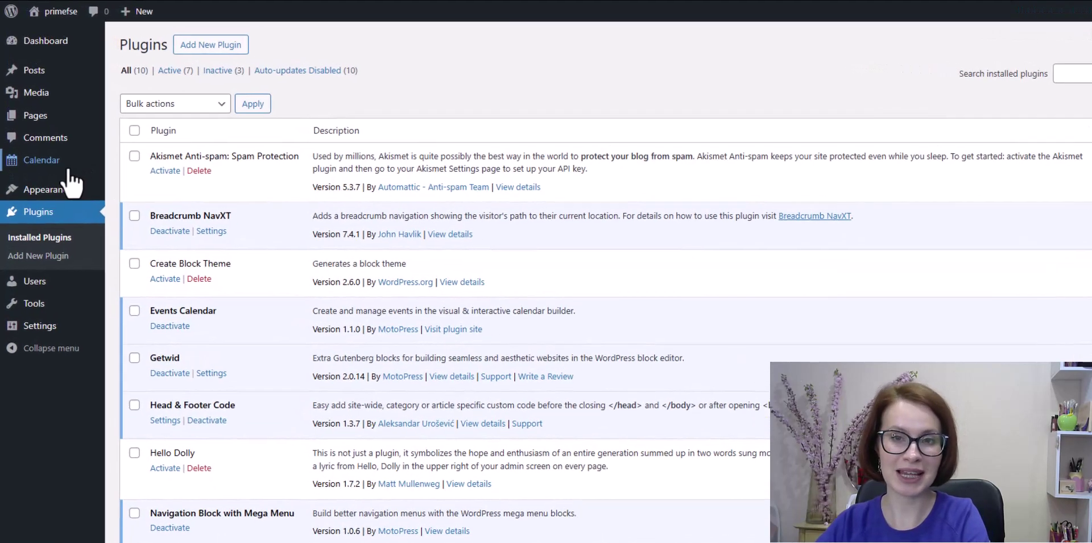
Step: Open the calendar's events and toggle the Practices and Event Lineup calendars off and on to view their events
mouse_move(35, 143)
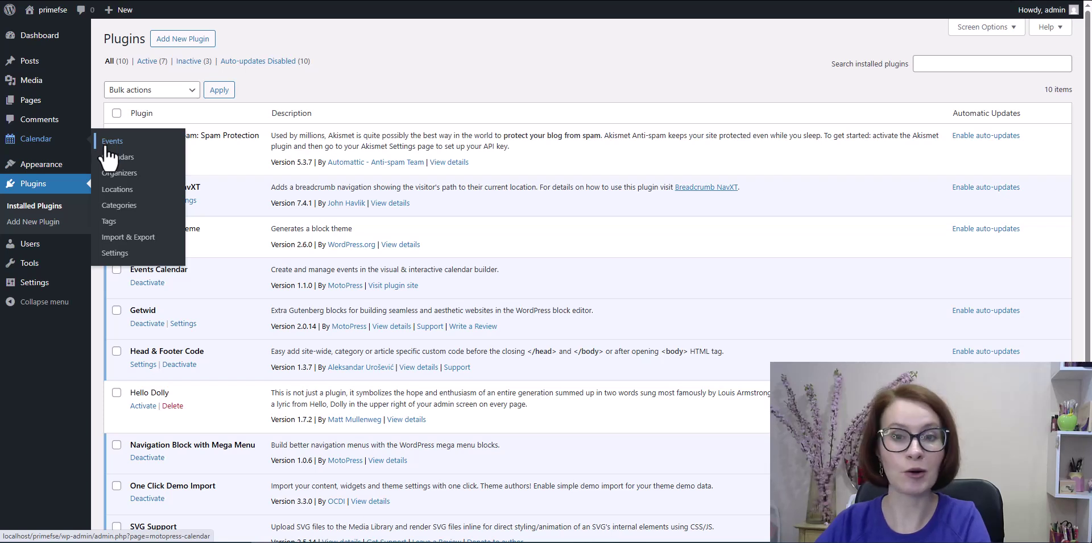
click(106, 146)
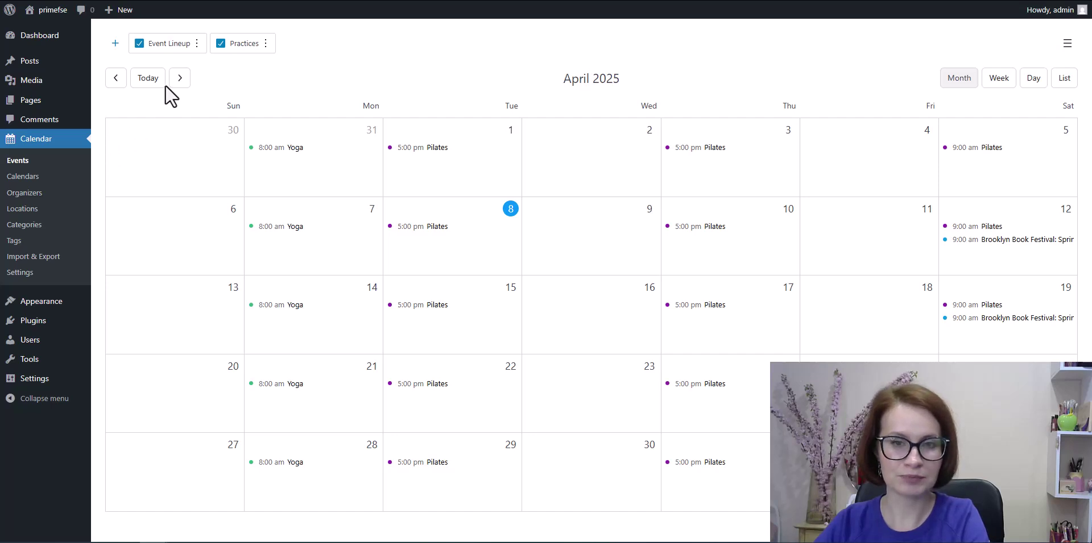
click(223, 50)
click(221, 50)
click(140, 49)
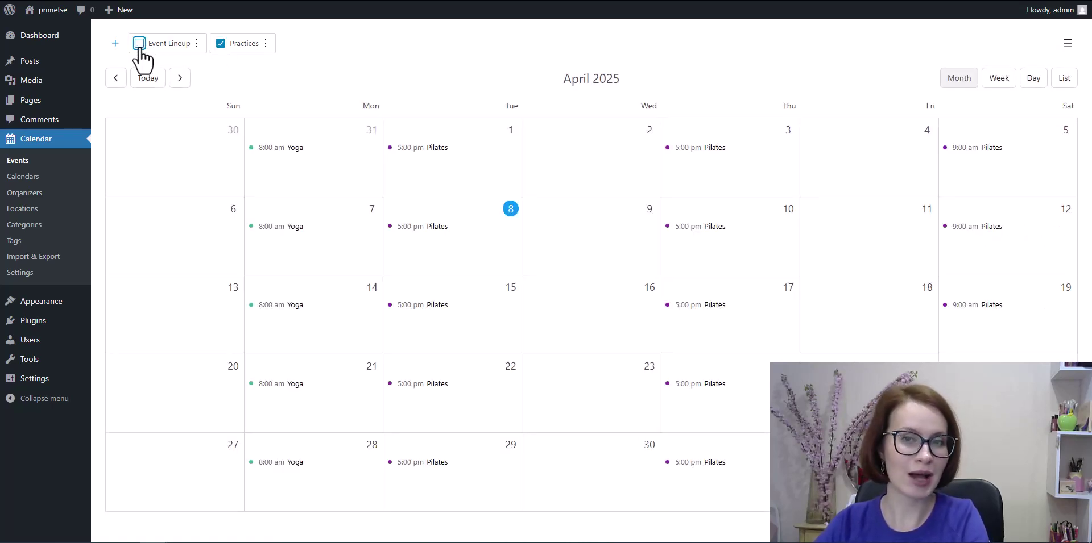
click(139, 44)
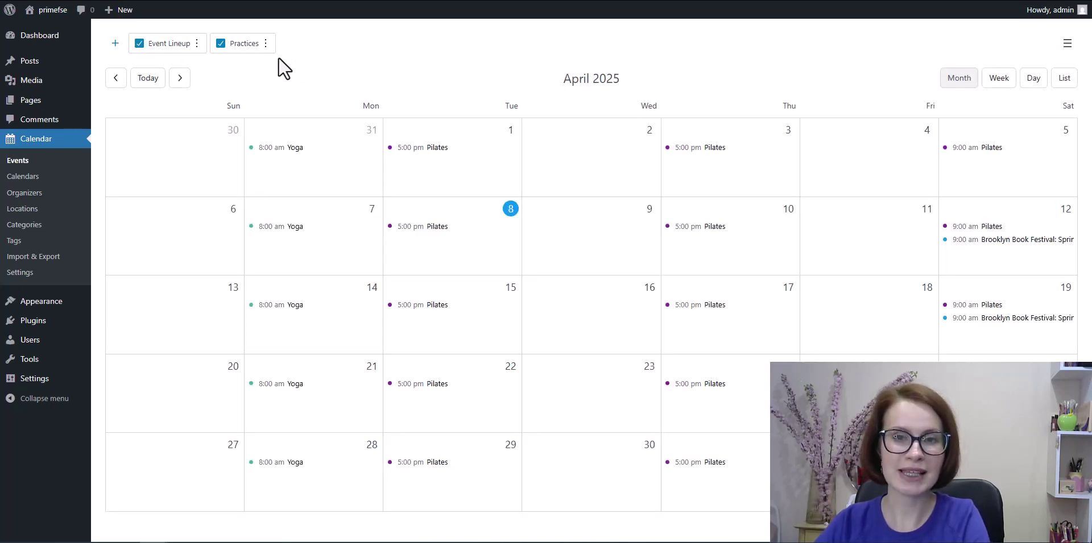
Step: Open the calendar's import and export page and view its export settings and operation history
click(11, 267)
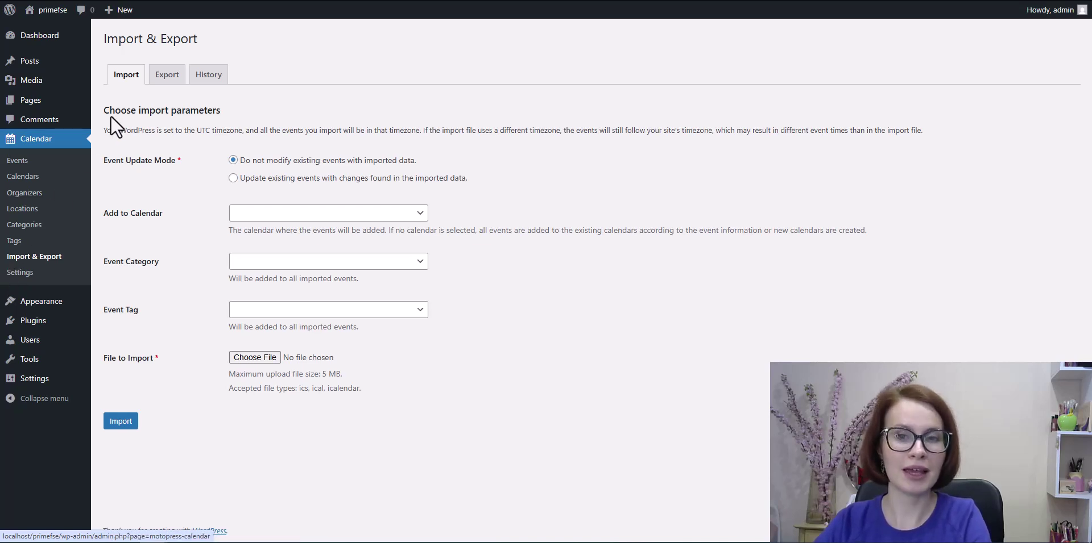
click(165, 82)
click(201, 84)
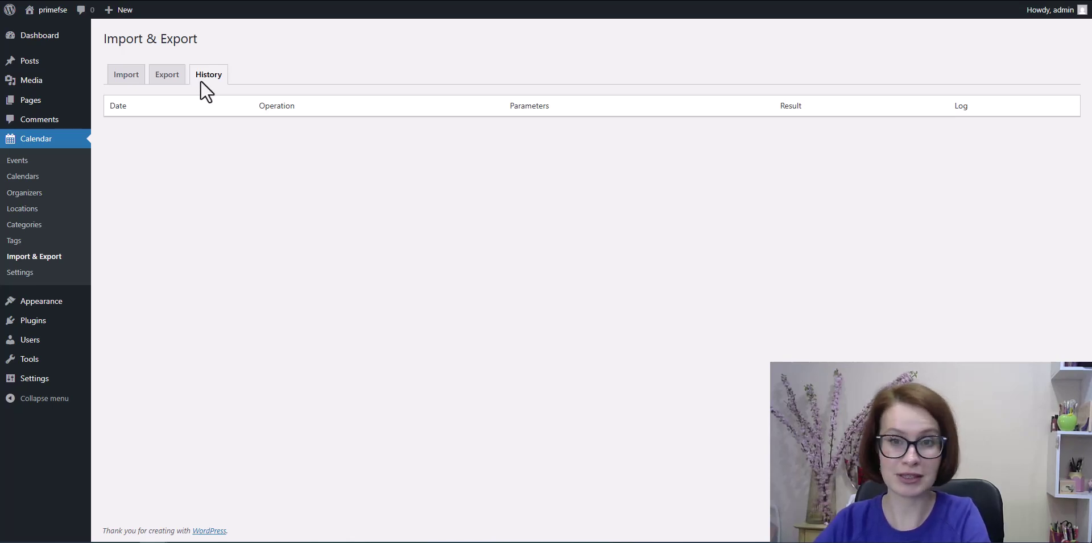
Step: Export all calendars, Event Lineup and Practices, to a downloadable ICS file
click(164, 86)
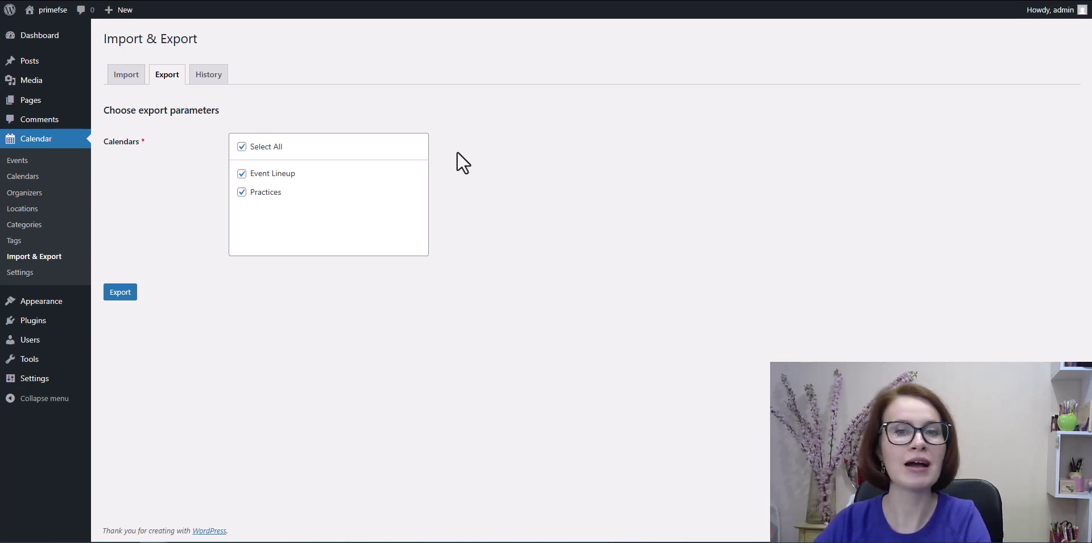
click(242, 147)
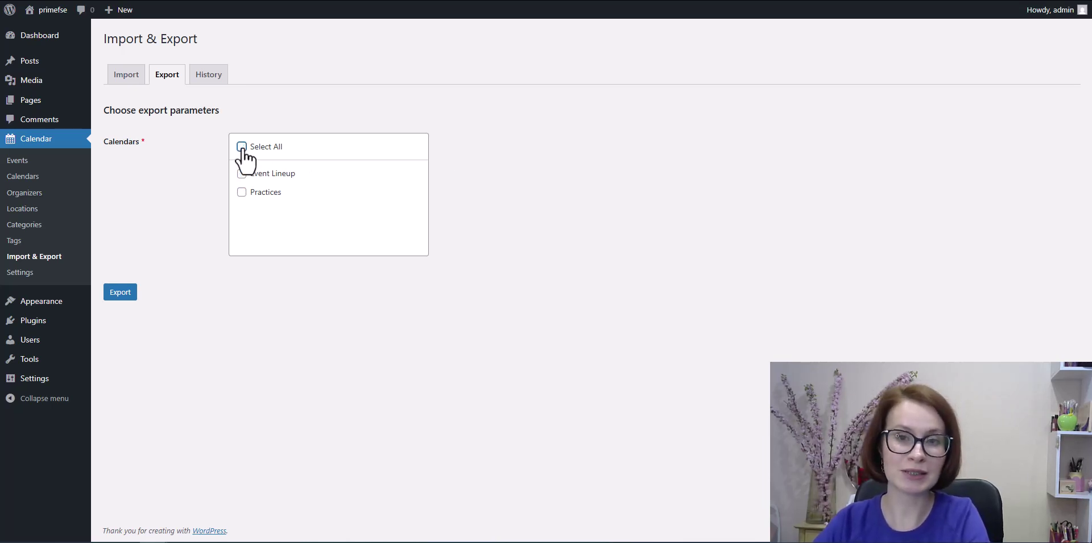
click(241, 192)
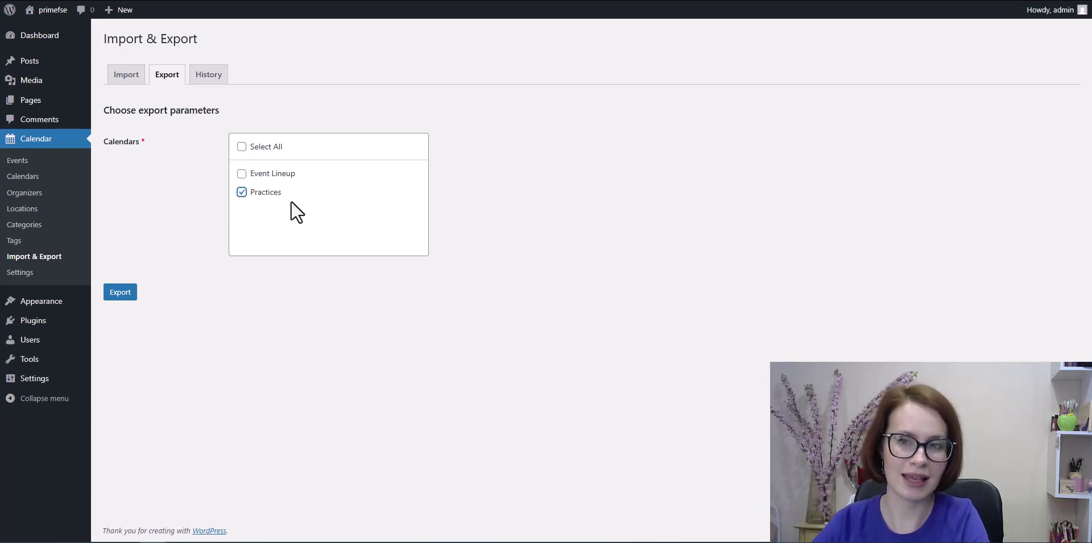
click(242, 147)
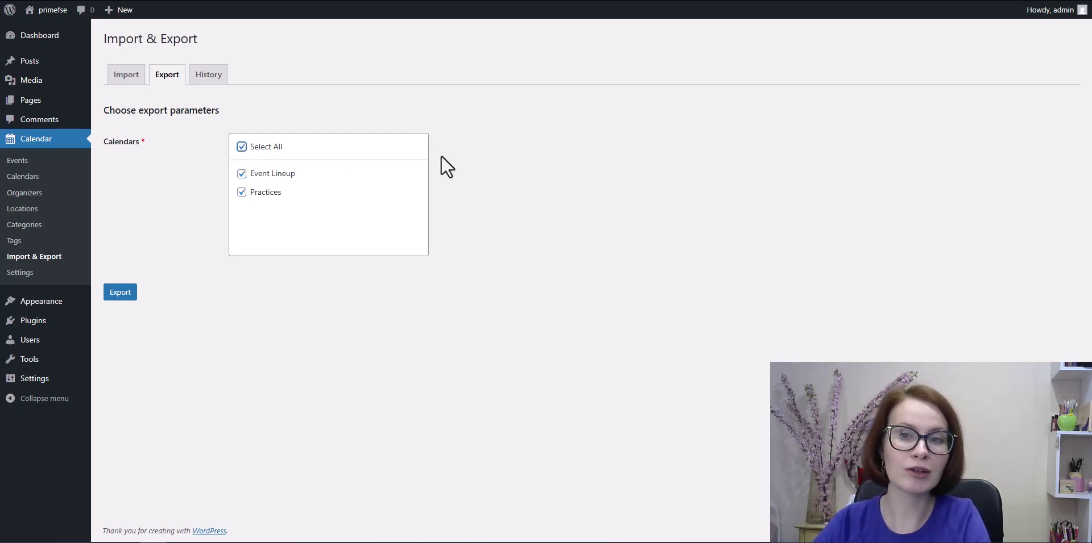
click(116, 300)
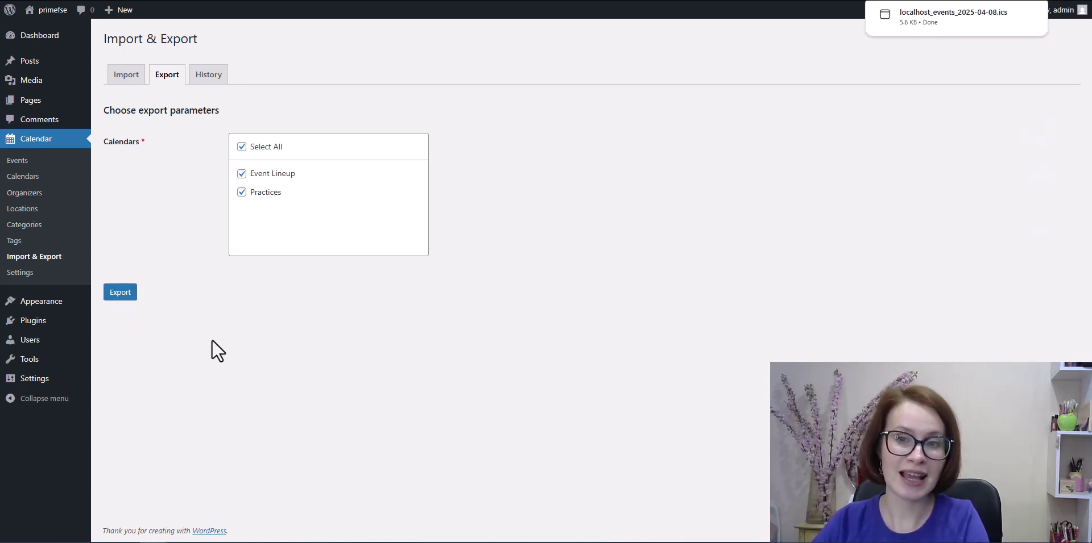
mouse_move(980, 28)
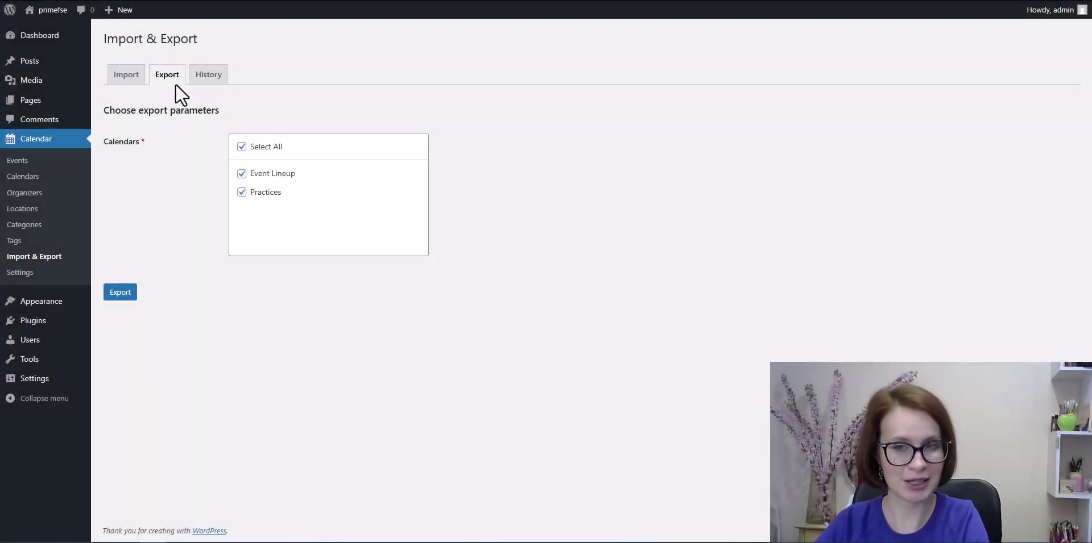
Step: Examine the manual export's log in the operation history and hide it again
click(200, 80)
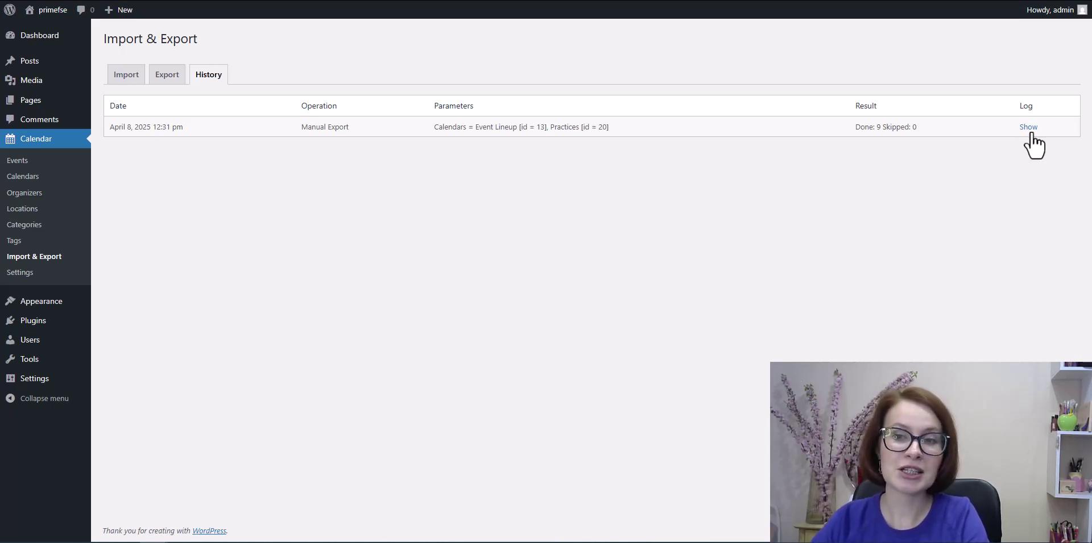
click(1030, 129)
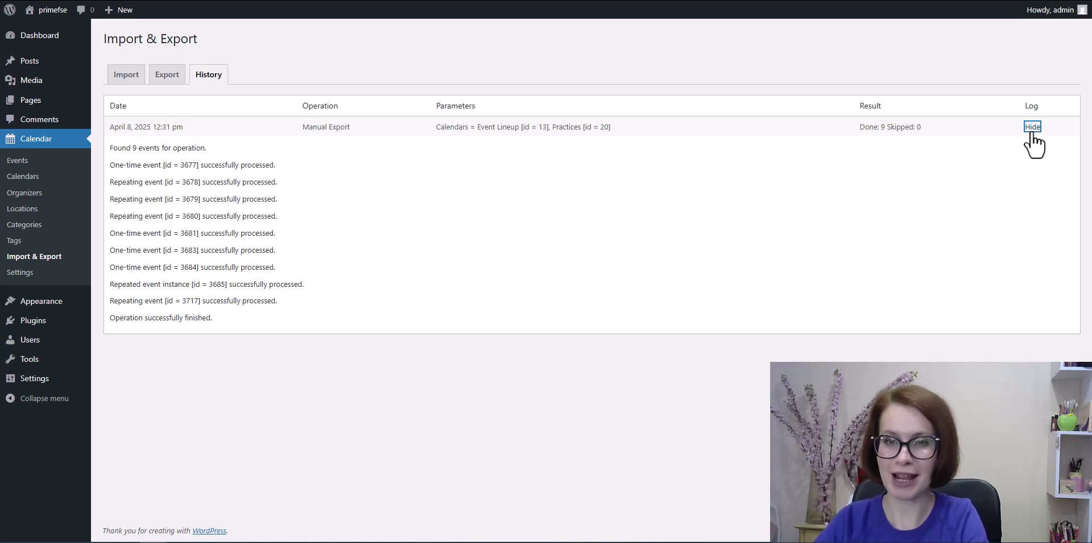
click(1031, 128)
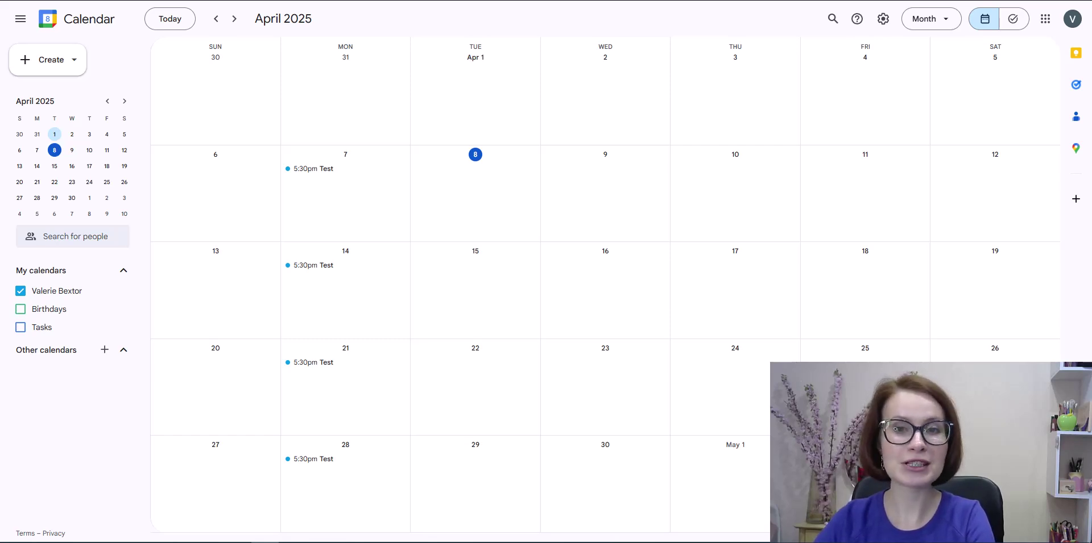
Step: Switch to Google Calendar and export all its calendars from the settings as a single archive
click(883, 22)
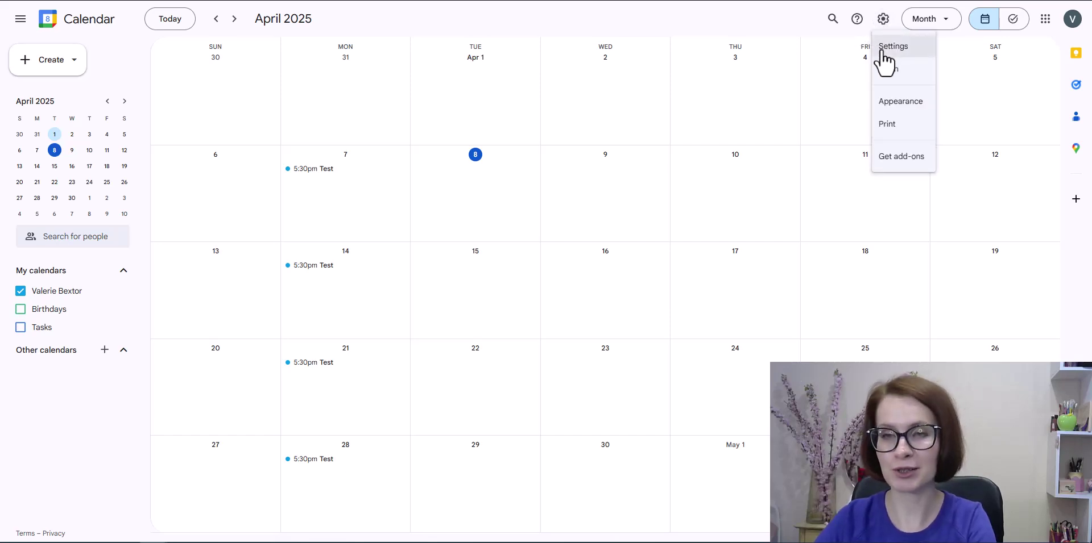
click(883, 49)
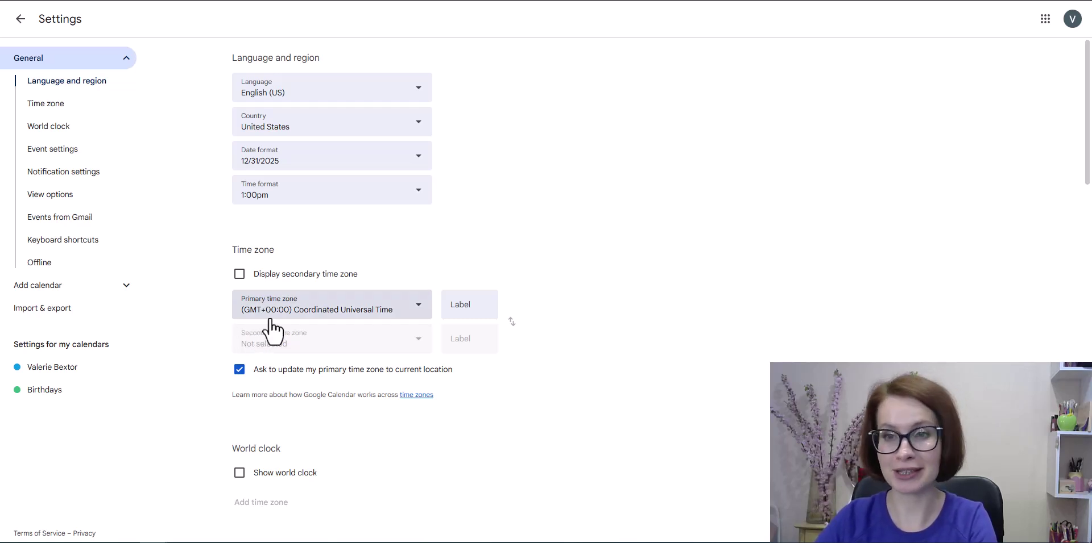
click(37, 309)
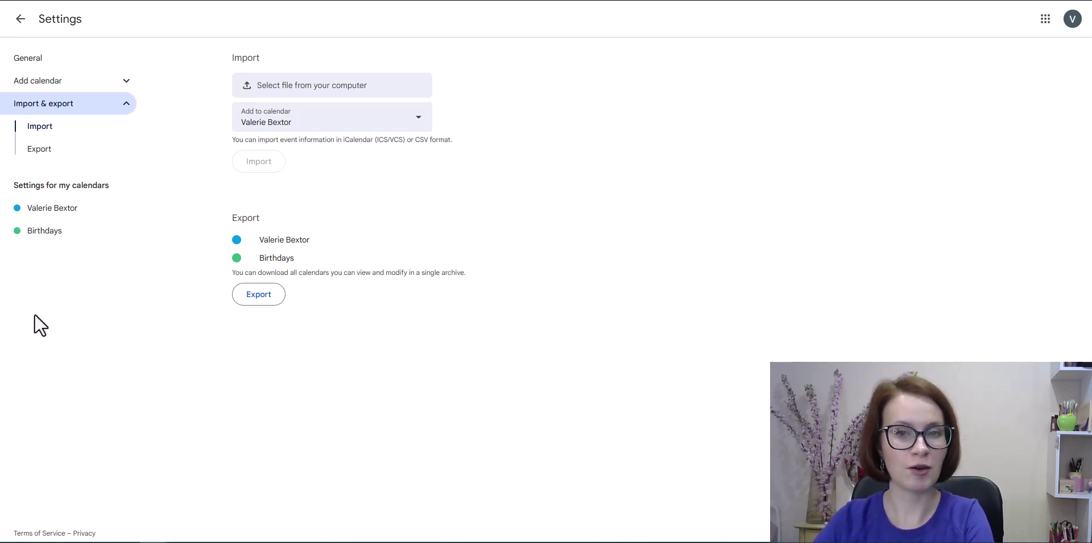
click(252, 305)
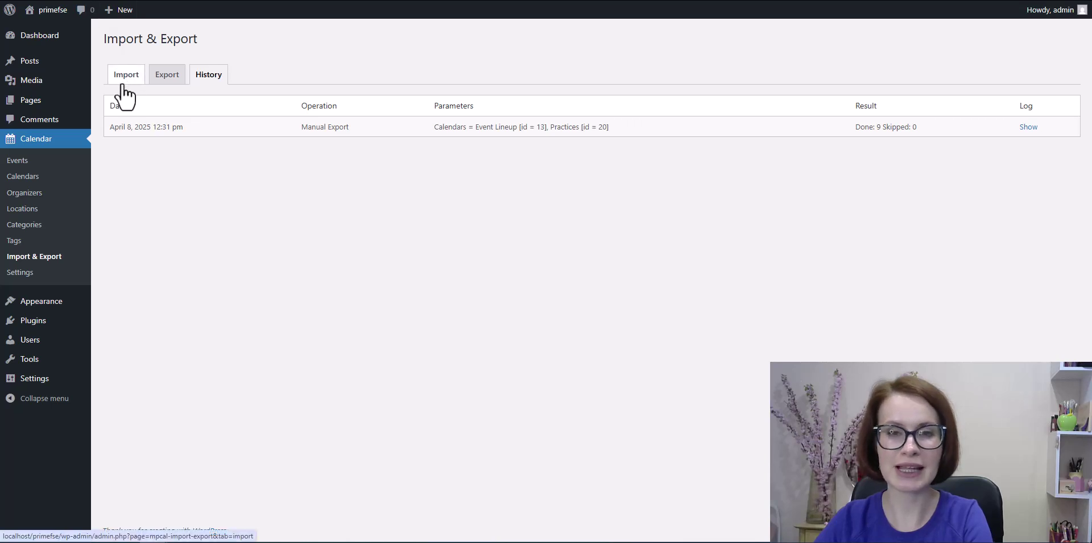
Step: Return to the WordPress events import form, keep existing events unmodified by imported data, and leave the target calendar empty
click(122, 84)
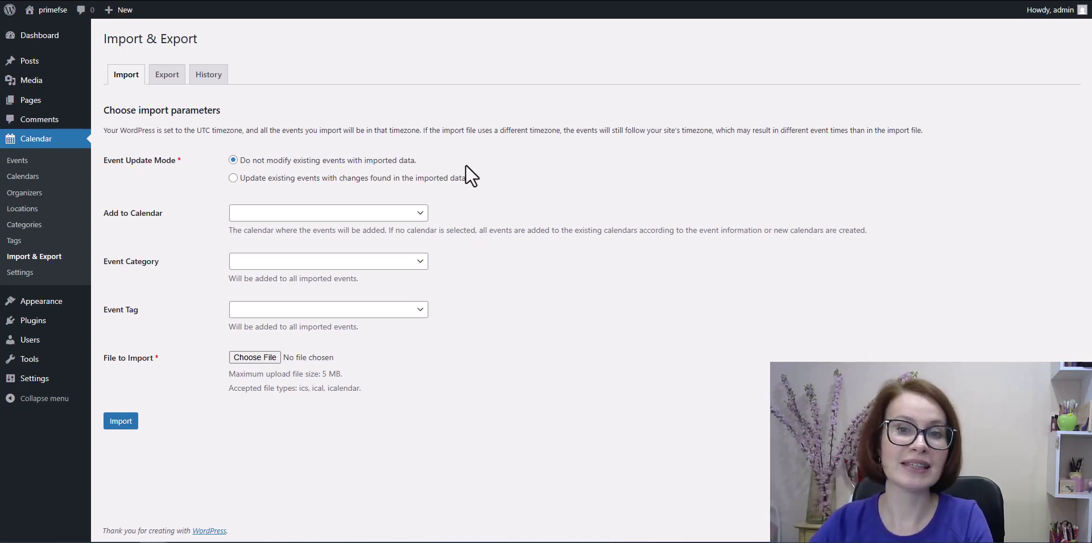
click(232, 178)
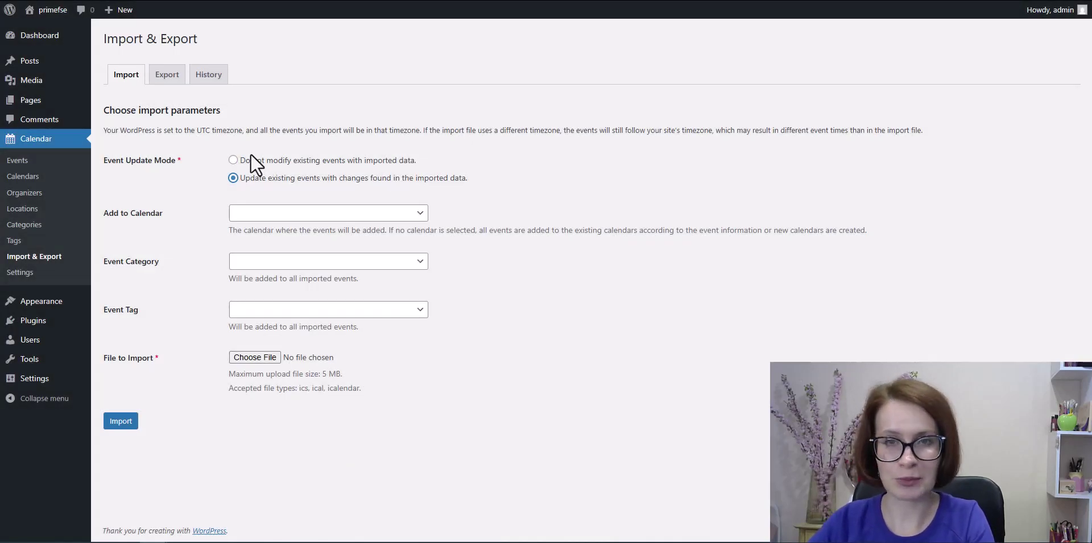
click(234, 161)
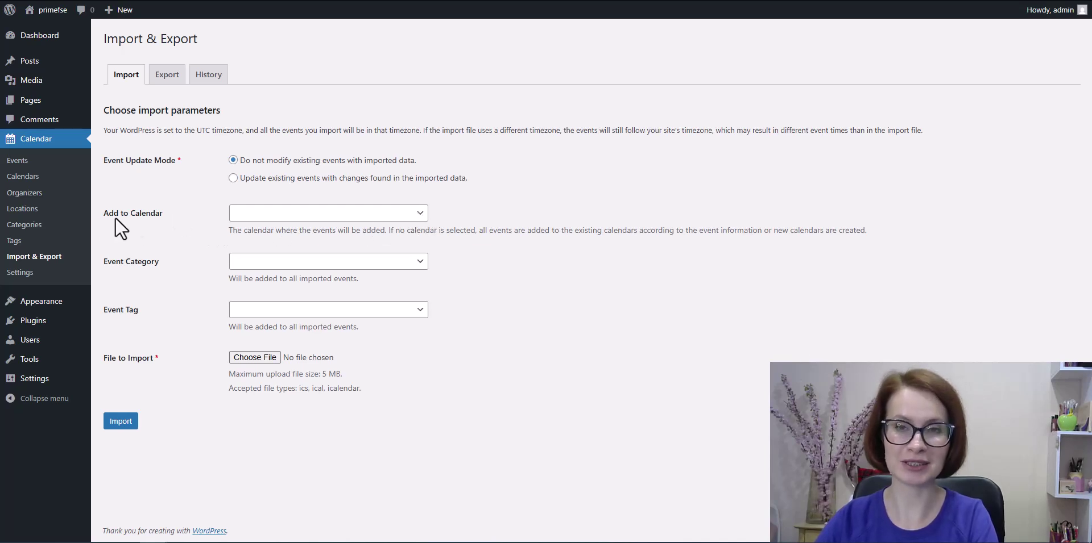
click(419, 219)
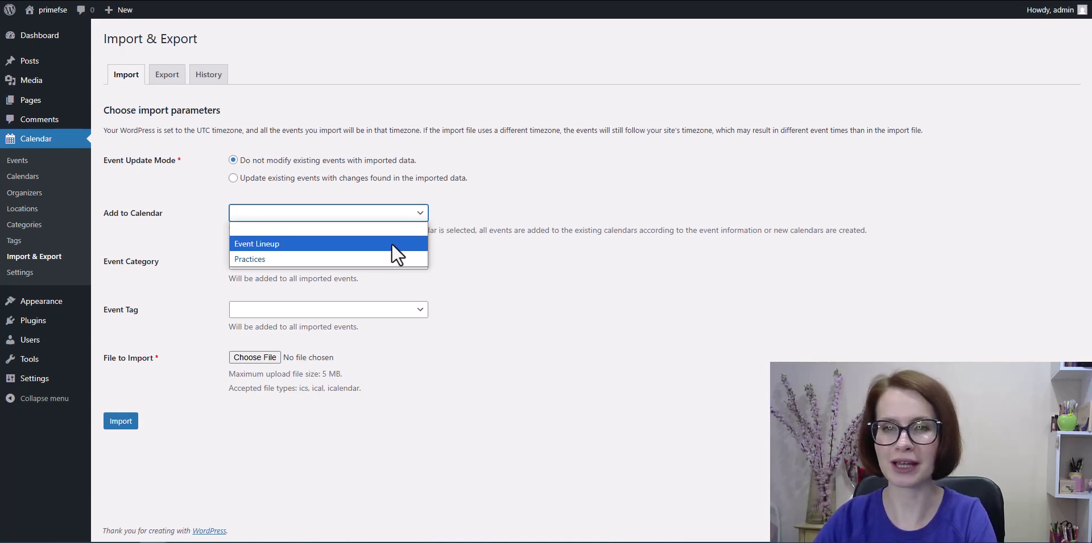
click(445, 208)
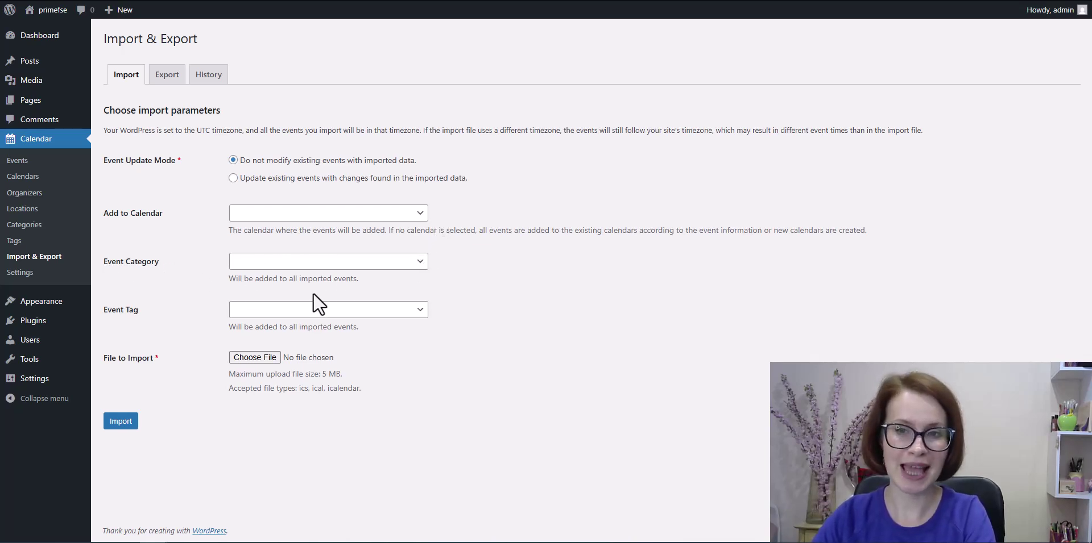
click(422, 261)
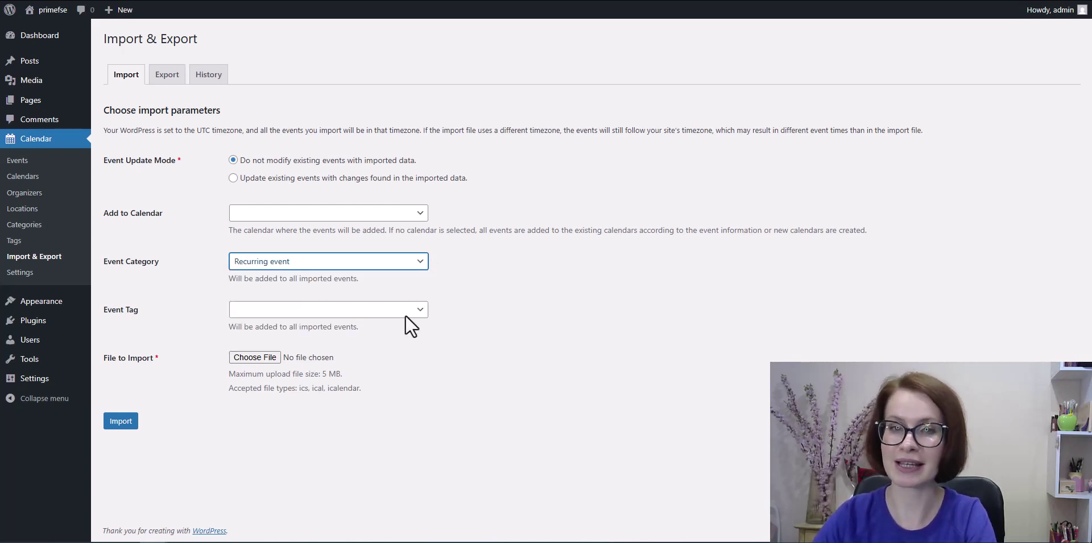
click(394, 339)
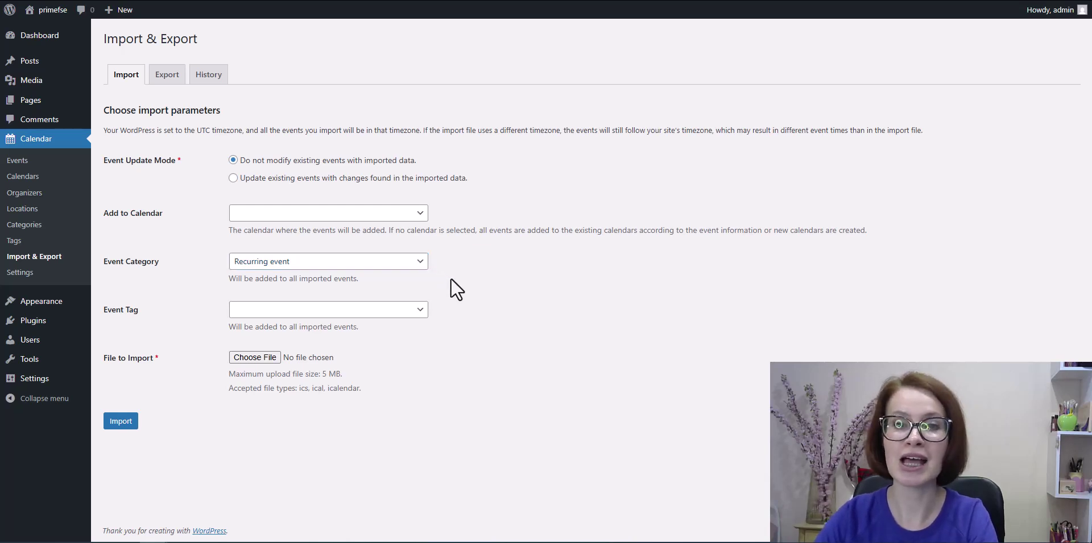
click(417, 265)
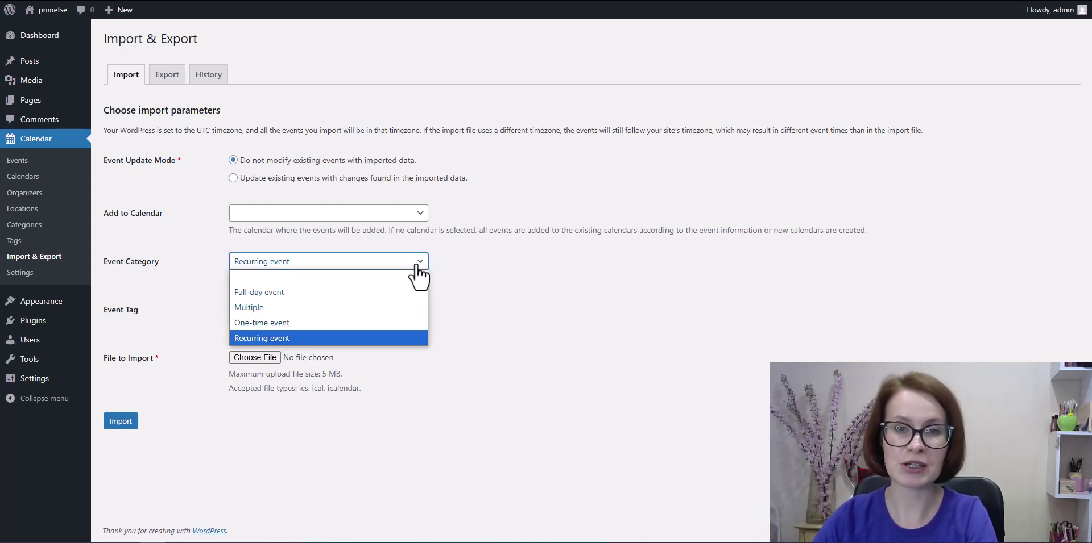
click(388, 277)
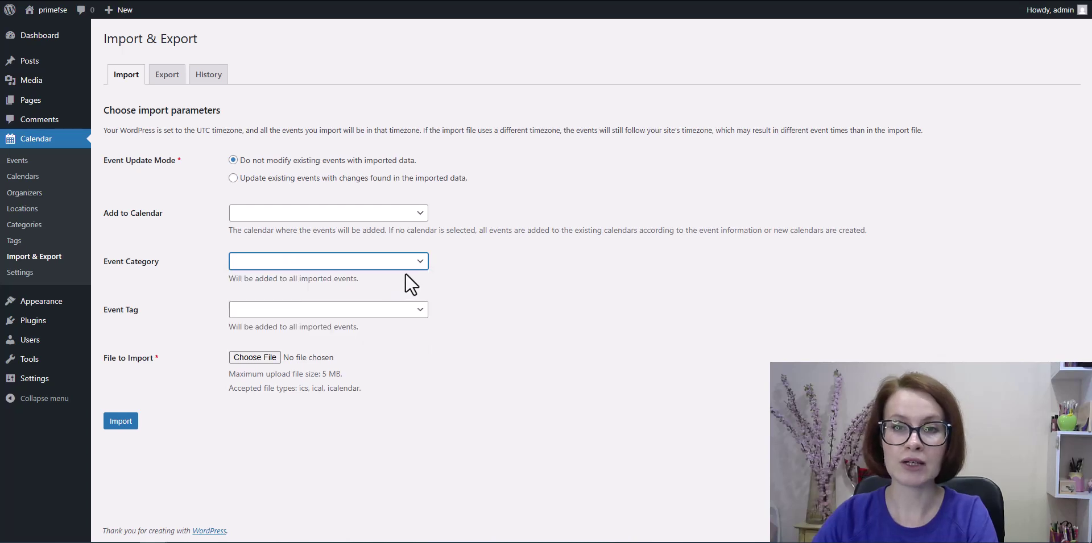
click(433, 273)
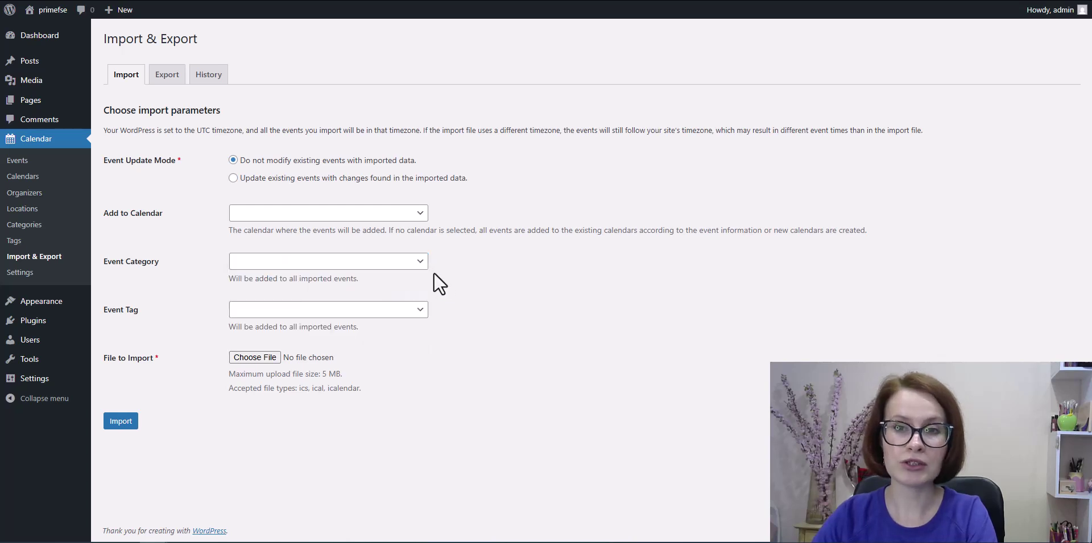
Step: Import the Google Calendar ICS file from the Downloads folder, assigning the Art tag to all imported events
click(428, 322)
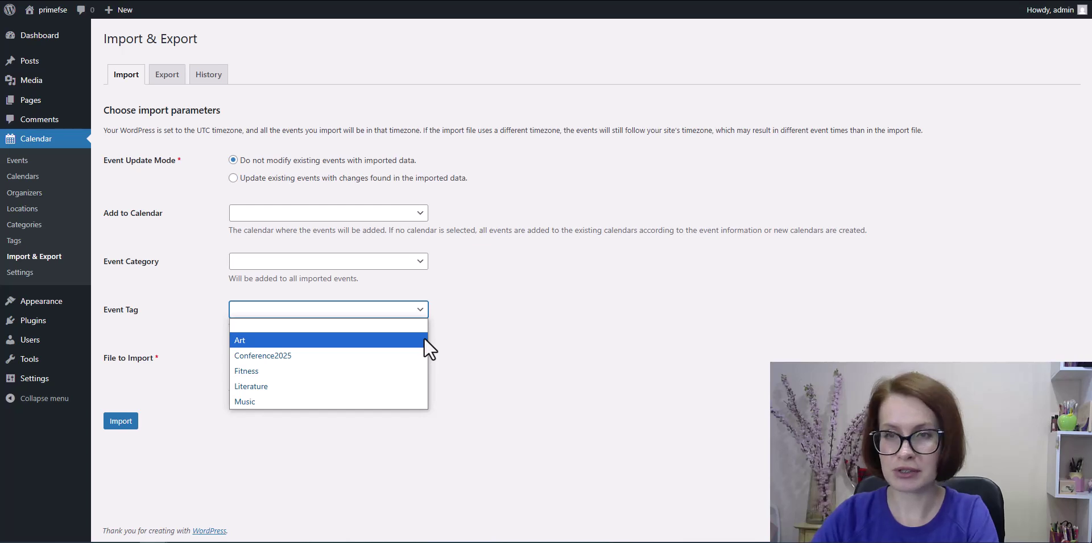
click(425, 339)
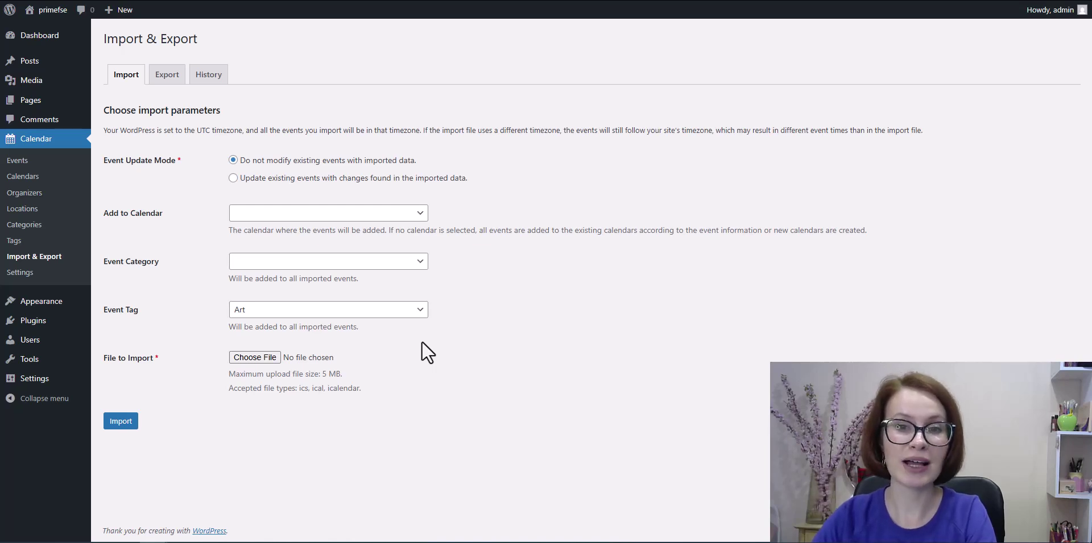
click(247, 362)
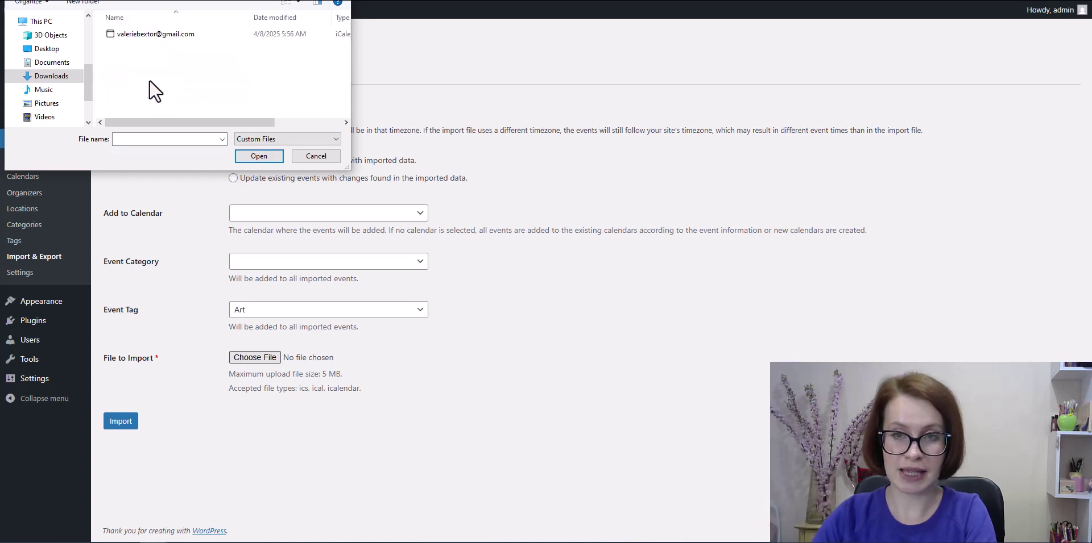
click(152, 36)
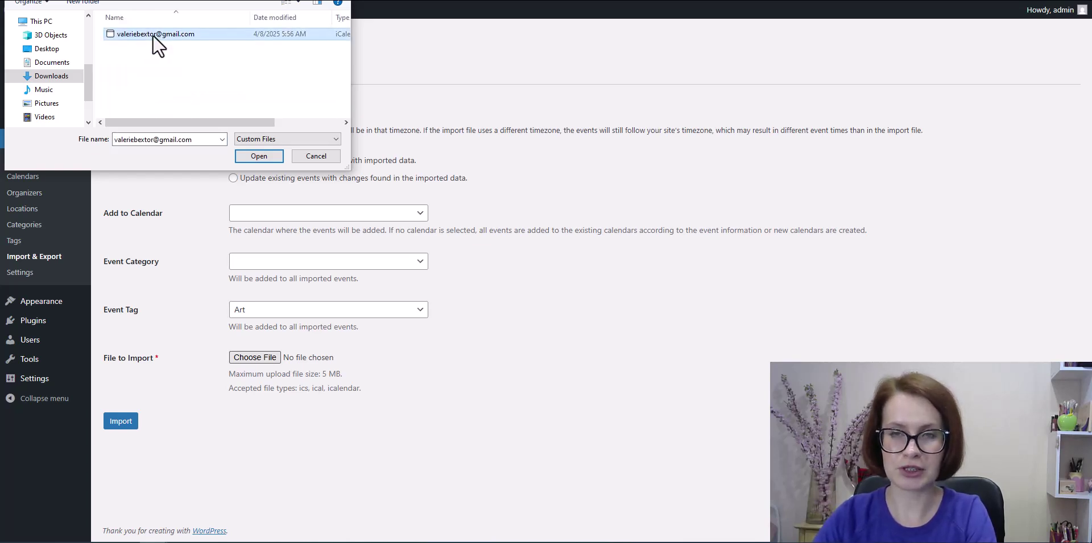
click(259, 155)
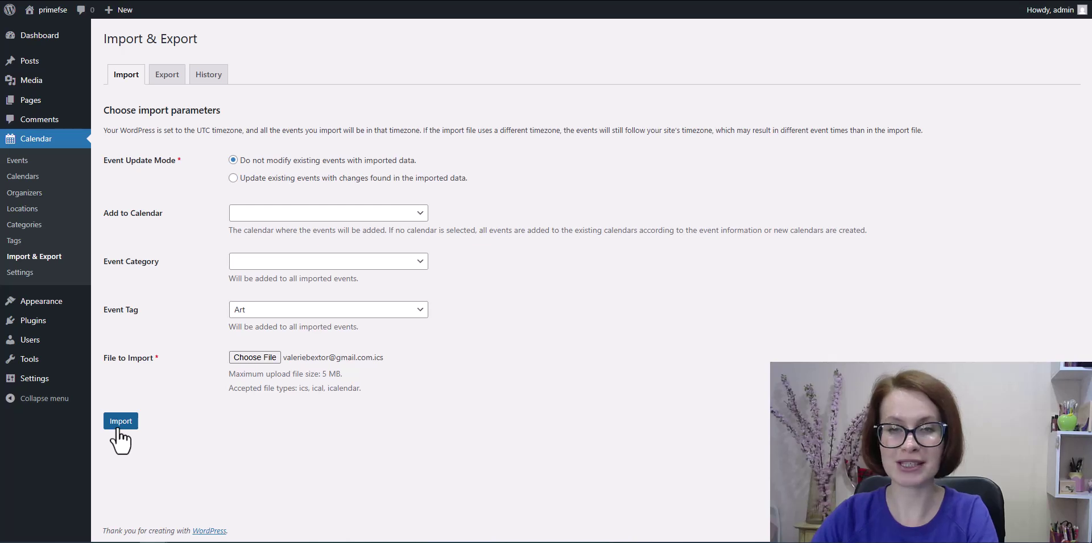
click(117, 426)
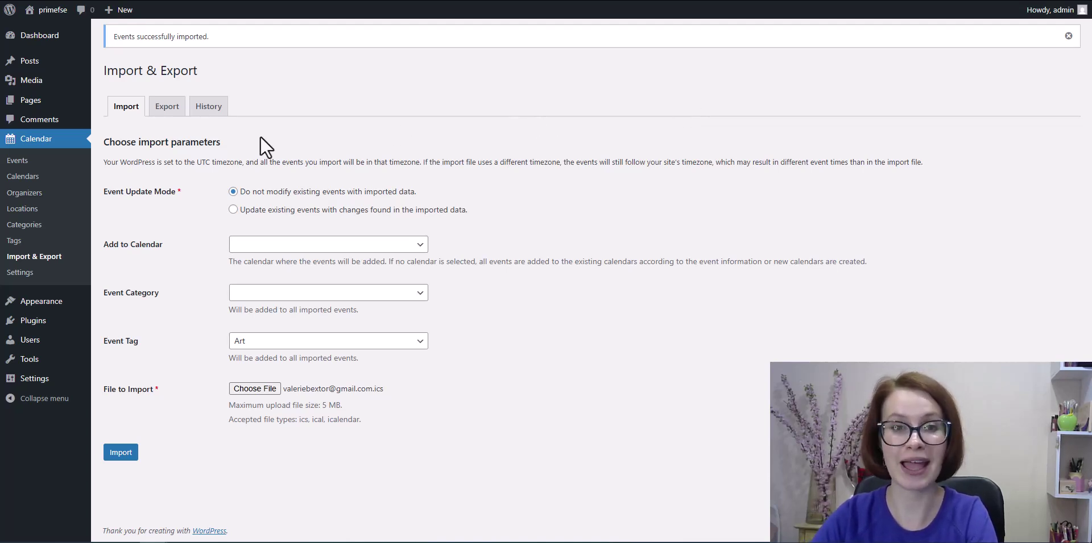
Step: Open the events calendar and show only the events of the Imported Events calendar, hiding Event Lineup and Practices
click(11, 165)
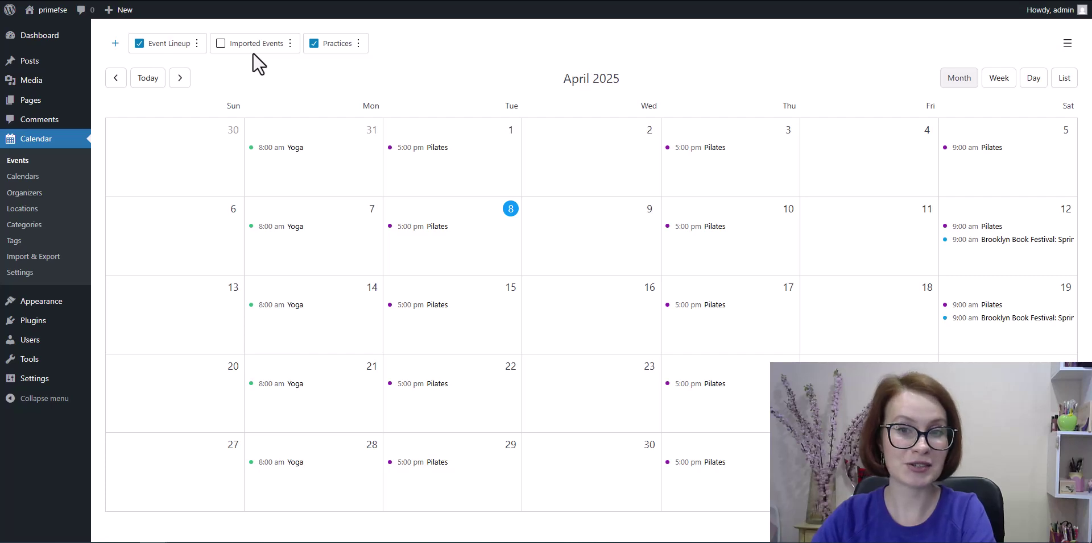
click(290, 44)
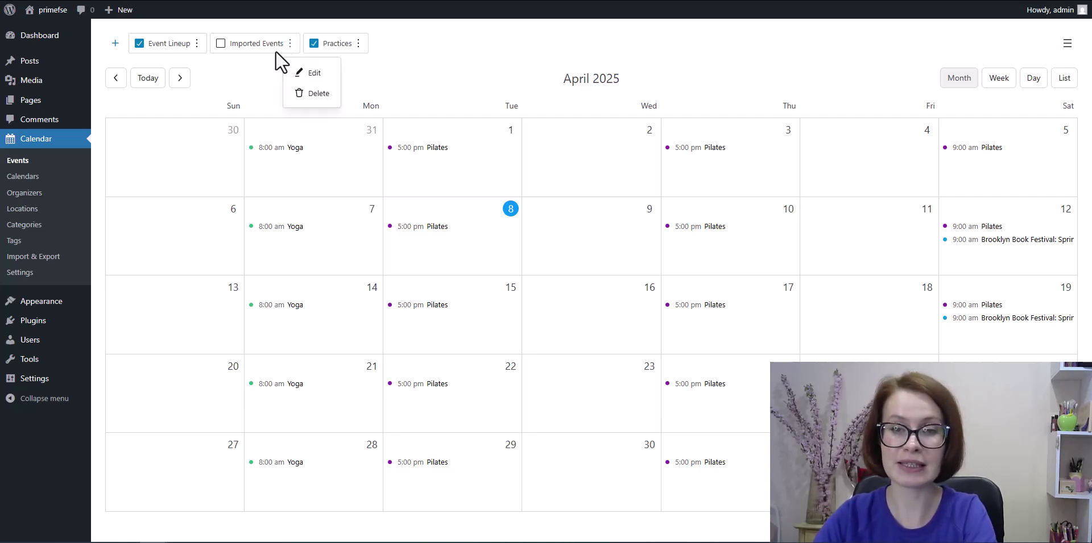
click(257, 62)
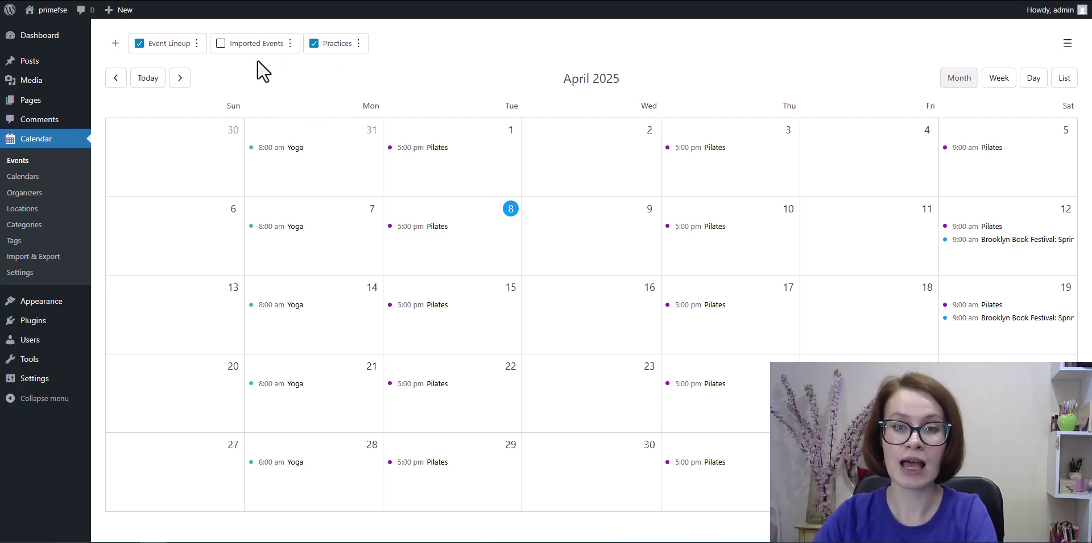
click(220, 43)
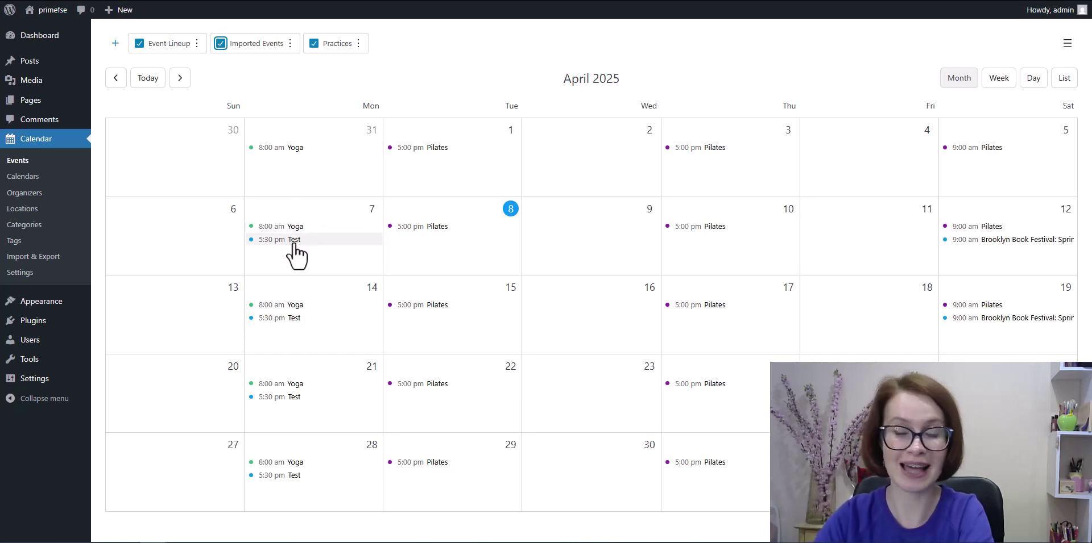
click(140, 45)
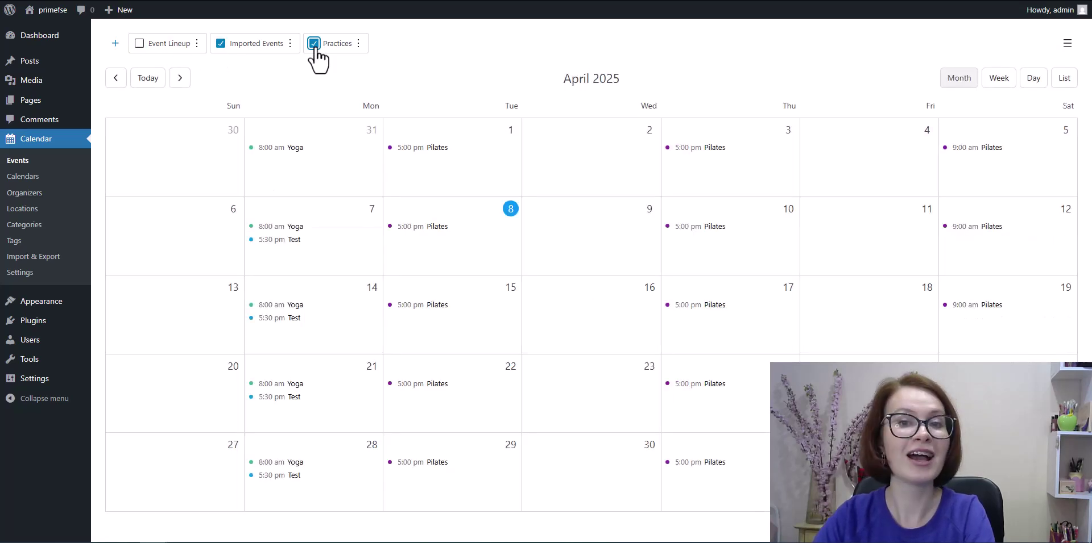
click(314, 44)
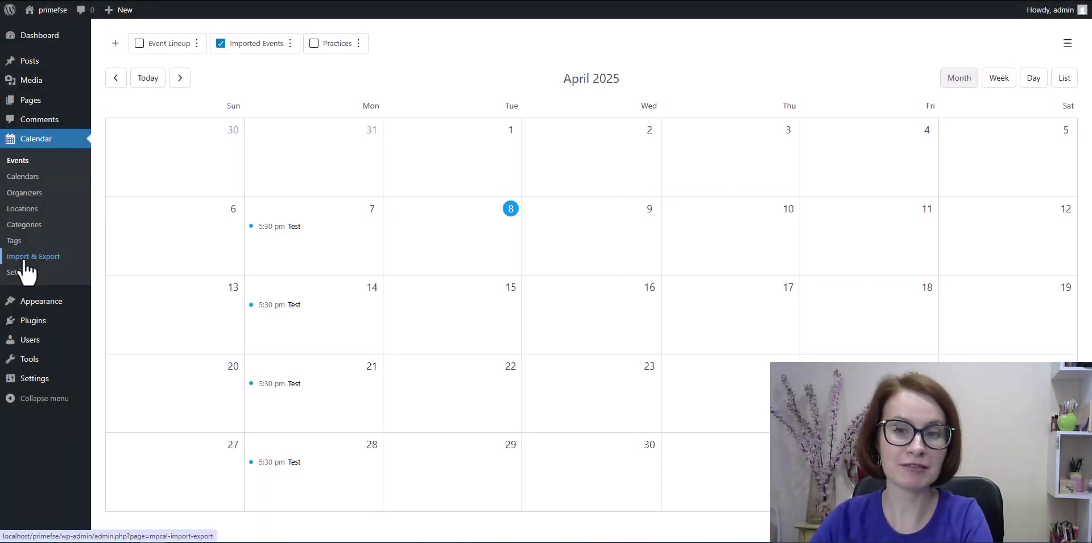
Step: Open the import and export operation history and display the manual import's log
click(24, 261)
click(206, 80)
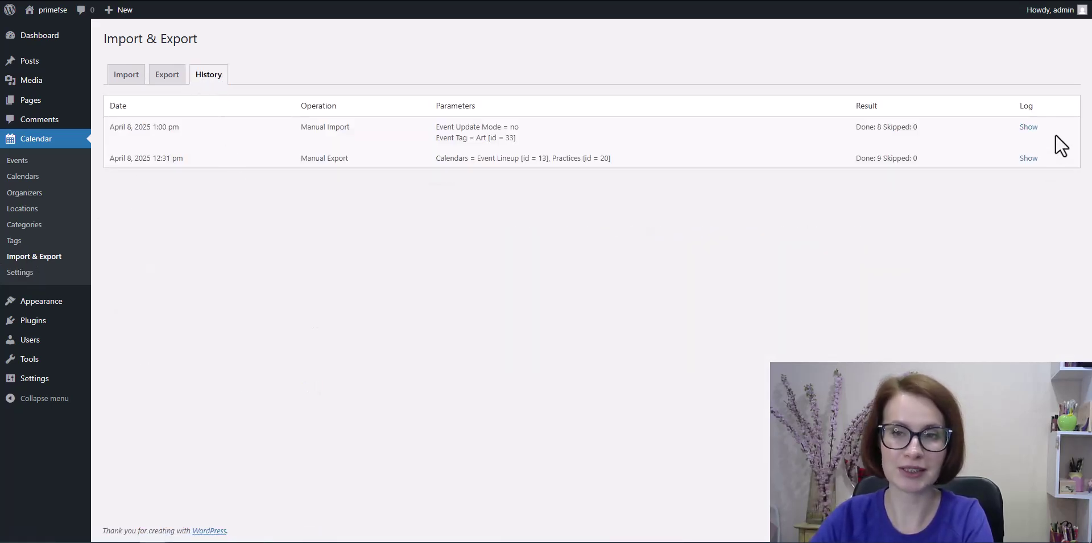
click(1027, 127)
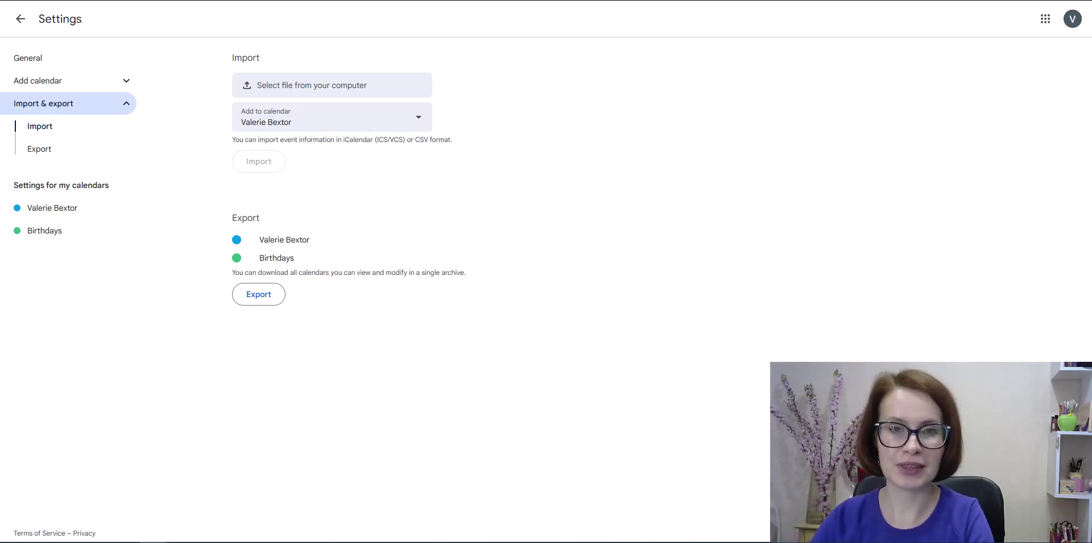
Step: In Google Calendar, import localhost_events_2025-04-08.ics from the Downloads folder into the personal calendar and return to the calendar view
click(273, 95)
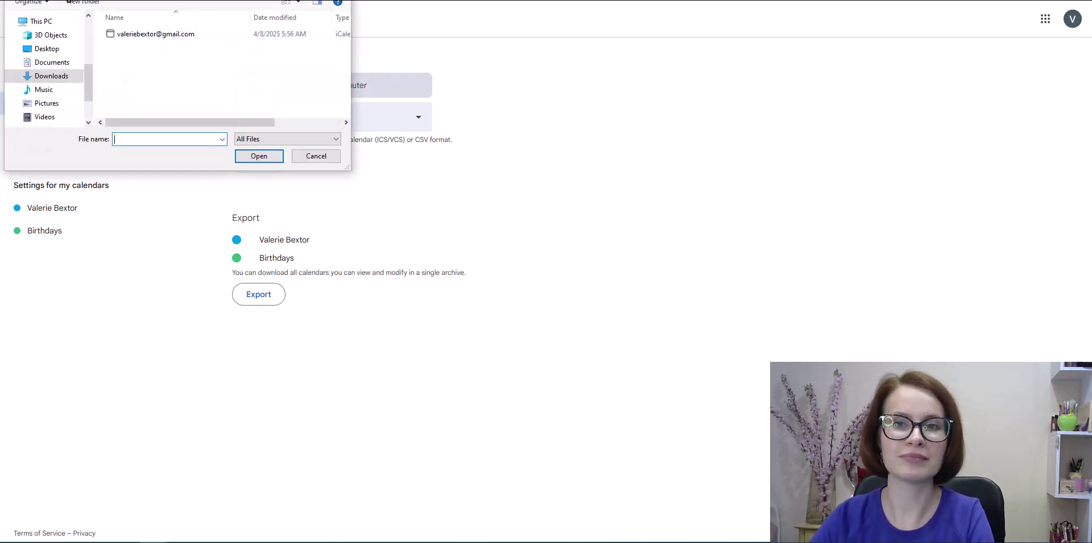
click(158, 80)
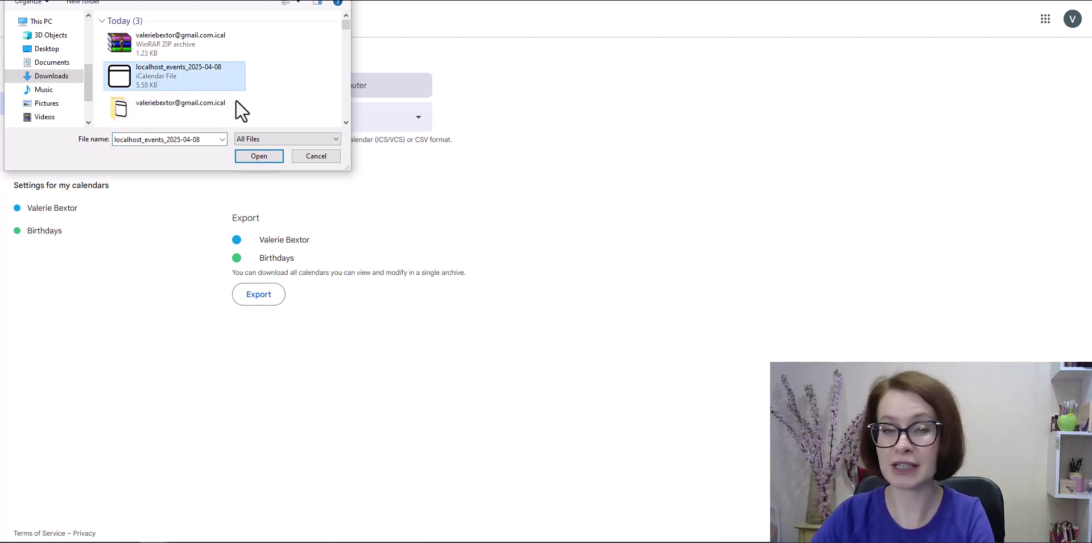
click(257, 157)
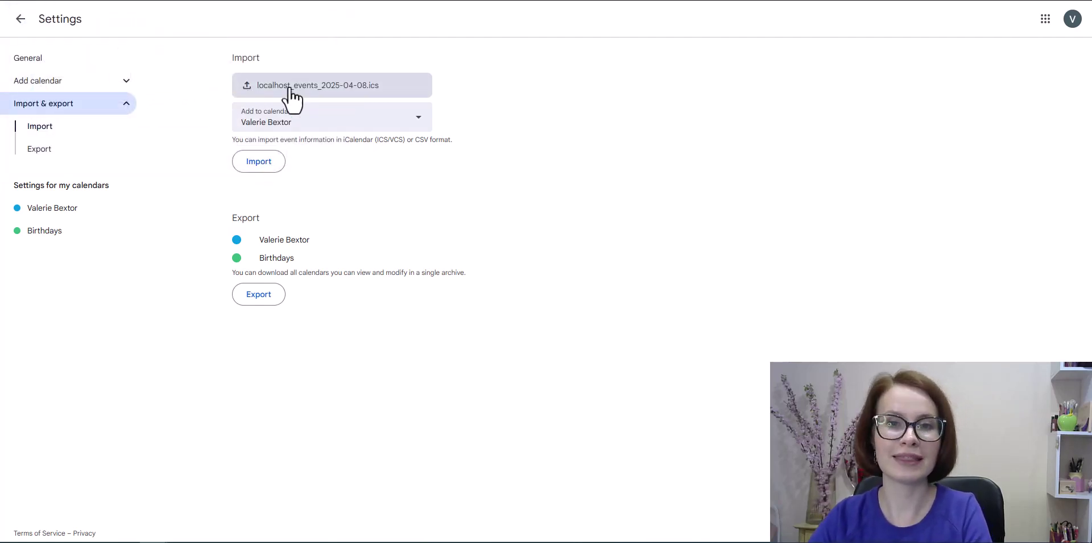
click(257, 163)
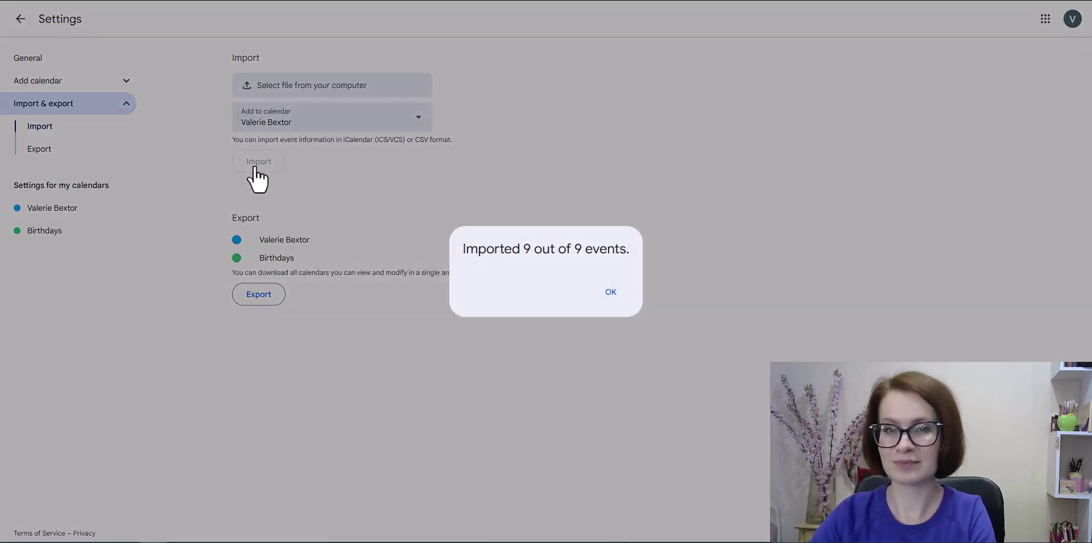
click(617, 295)
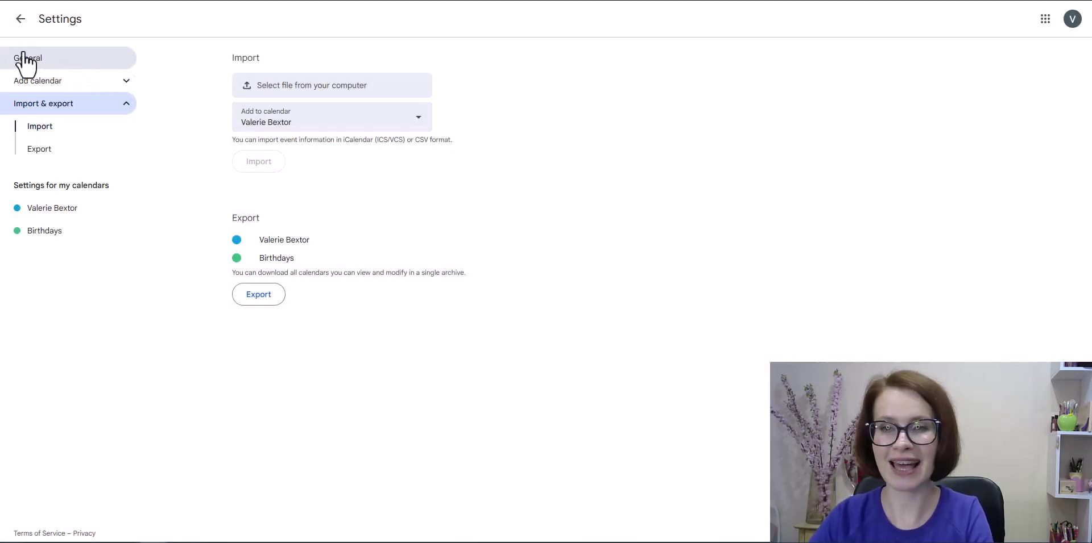
click(20, 19)
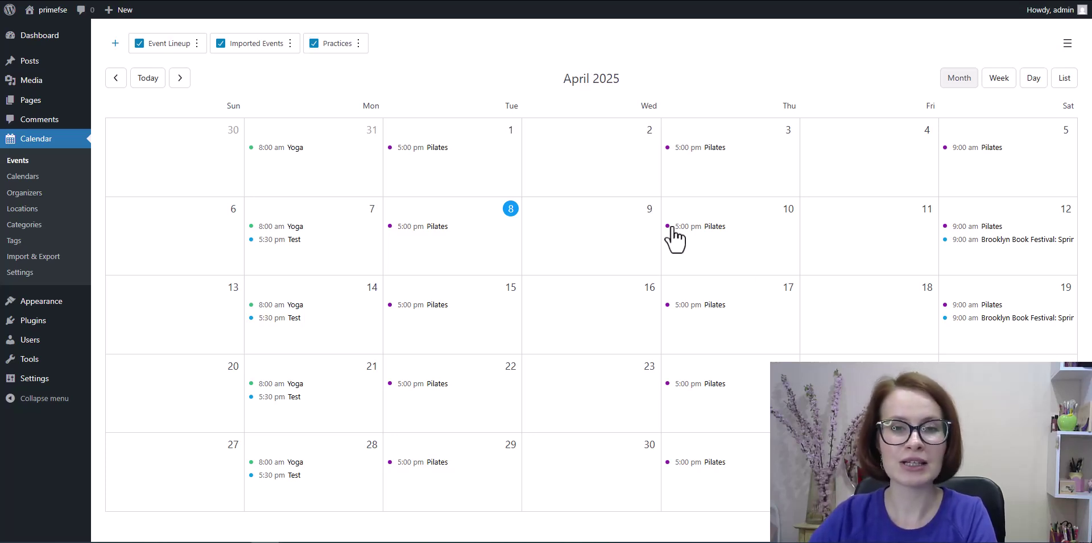
Step: Rename the Imported Events calendar in the WordPress events calendar to Test
click(289, 45)
click(309, 72)
drag(484, 278, 424, 275)
text(Test)
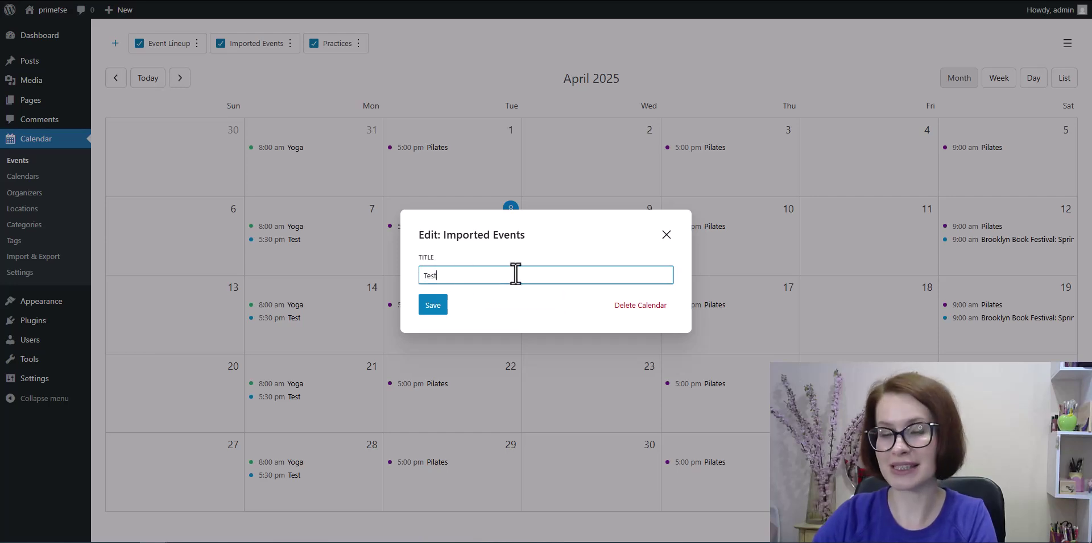
click(435, 310)
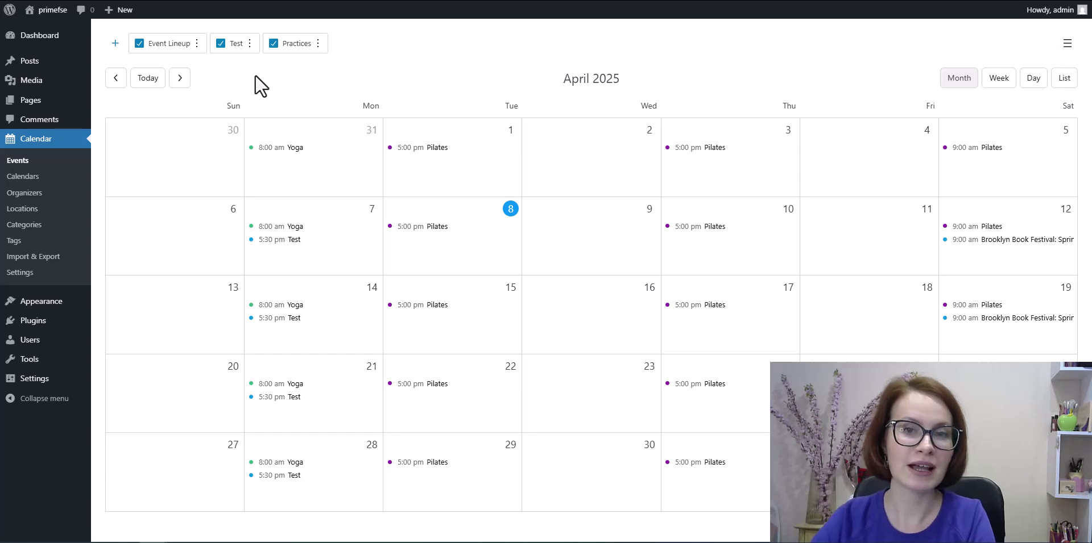
Step: Delete the Test calendar together with all its associated events
click(249, 45)
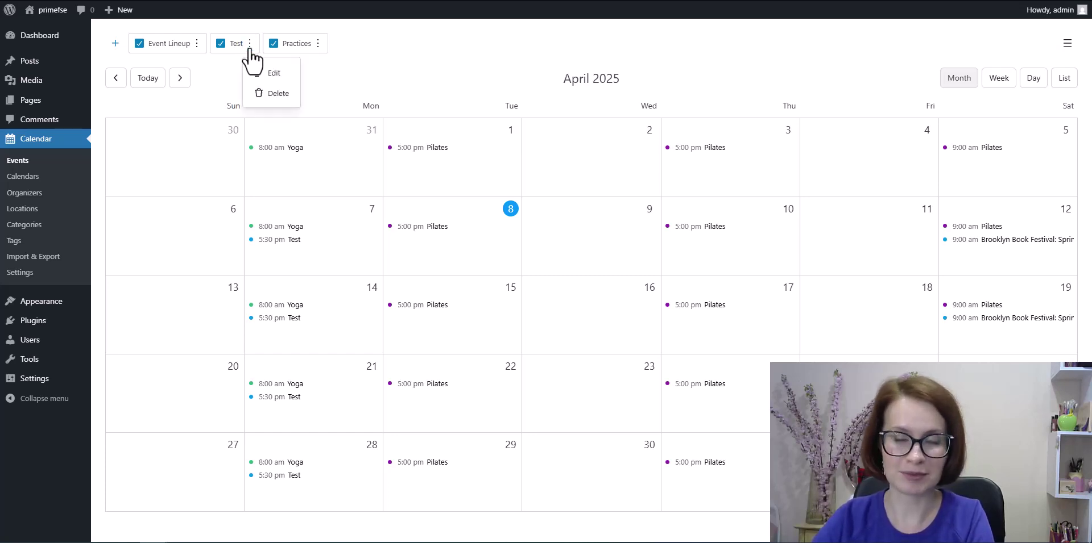
click(275, 94)
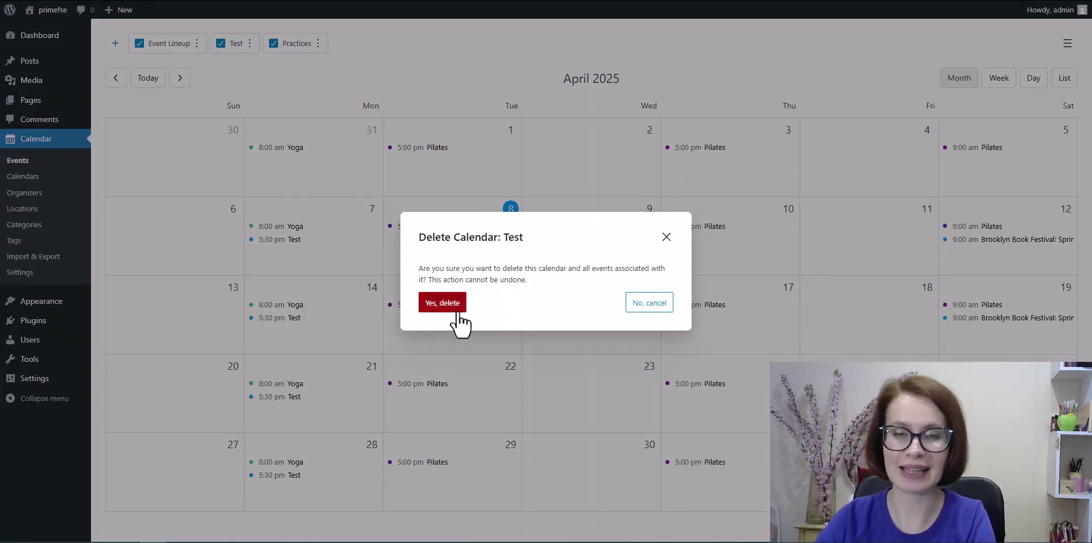
click(442, 303)
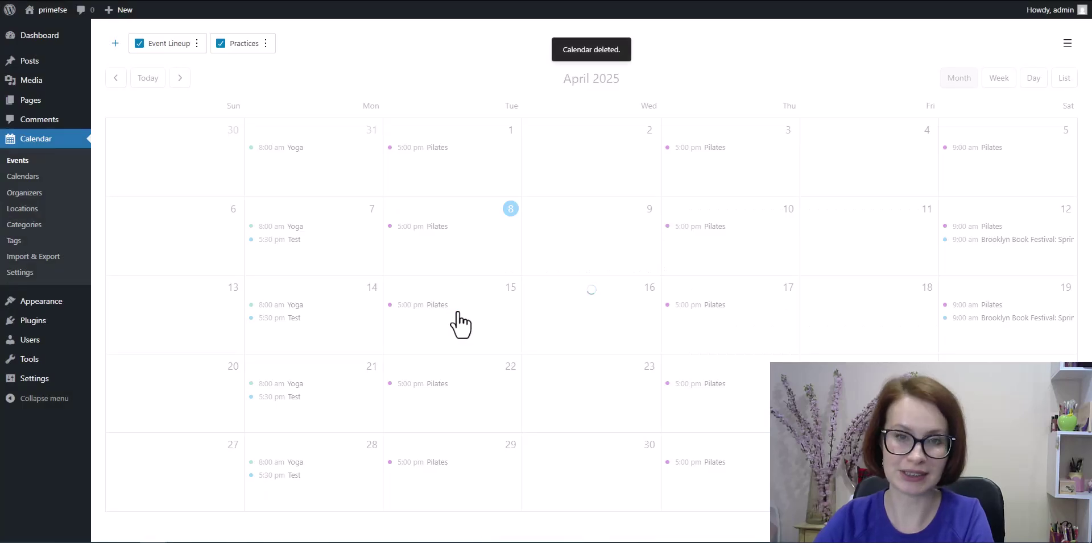
Step: In the events import form, set Event Lineup as the target calendar and Art as the event tag
click(34, 256)
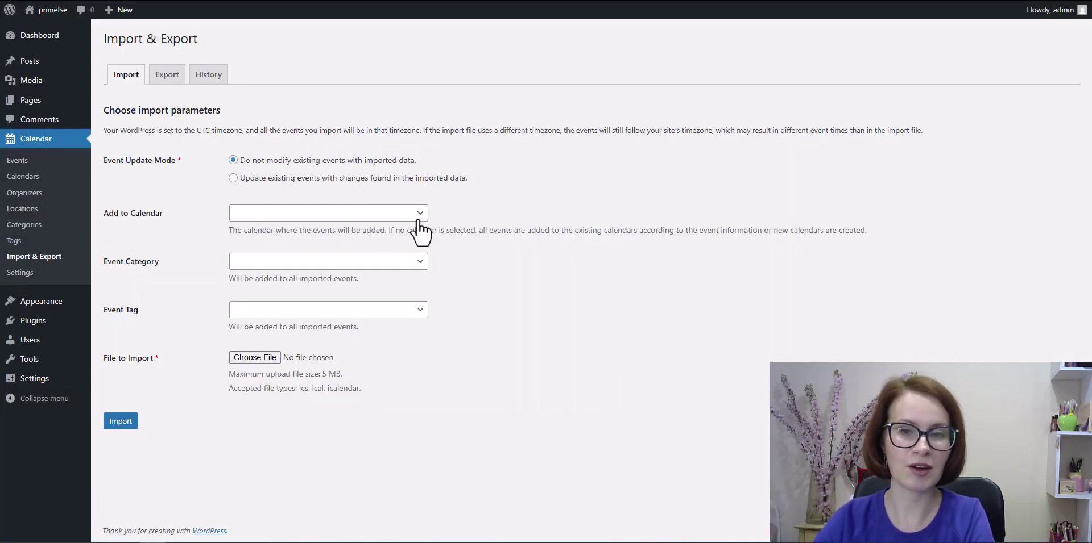
click(419, 219)
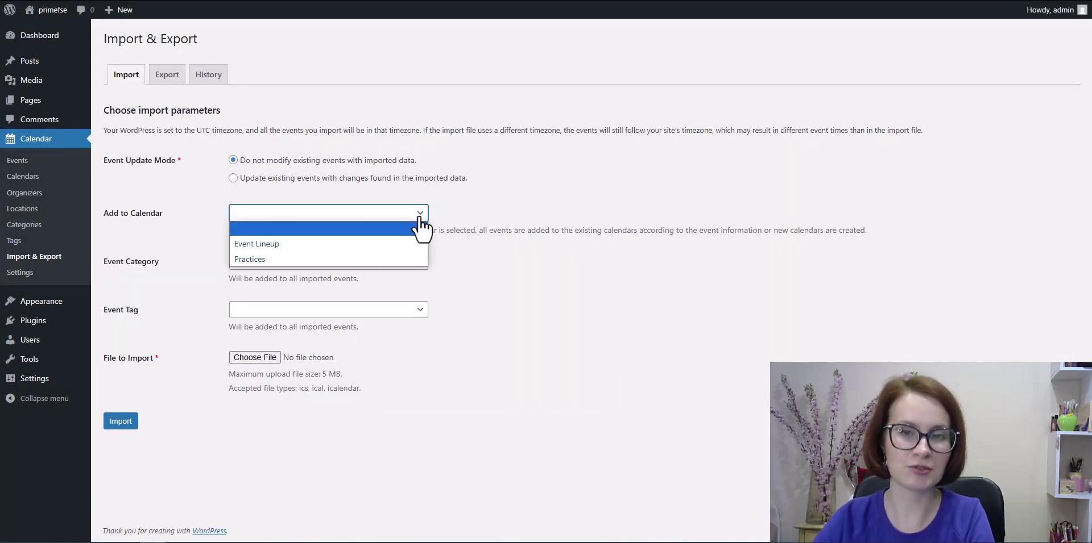
click(360, 243)
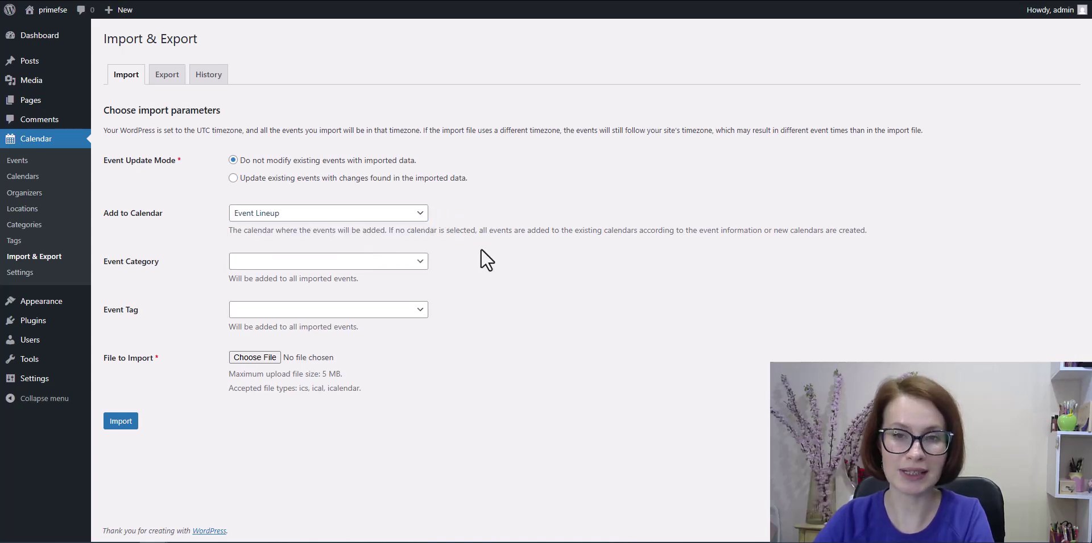
click(419, 312)
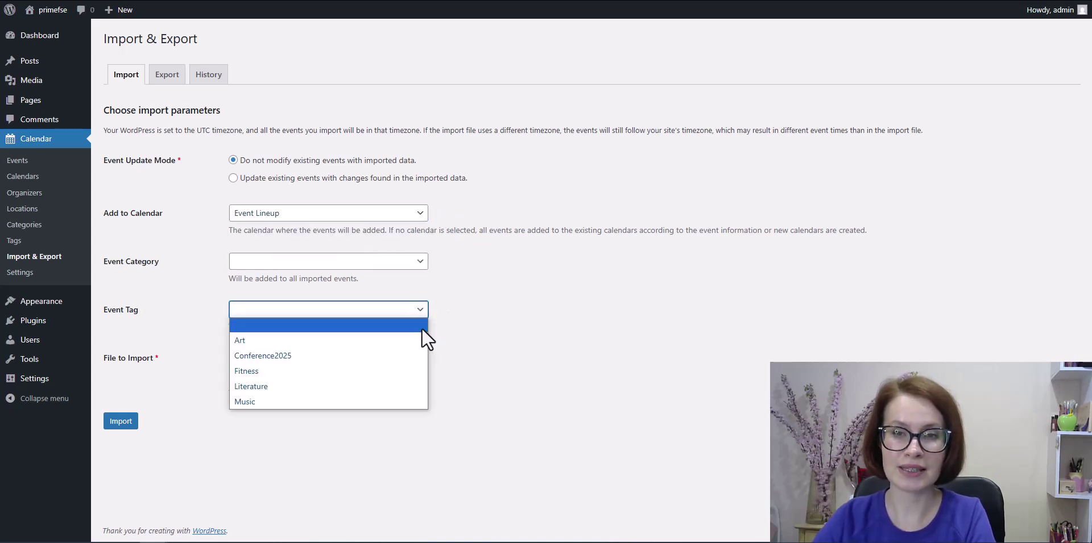
click(399, 340)
Step: Choose the Google Calendar ICS file from the extracted folder in Downloads and run the import
click(254, 357)
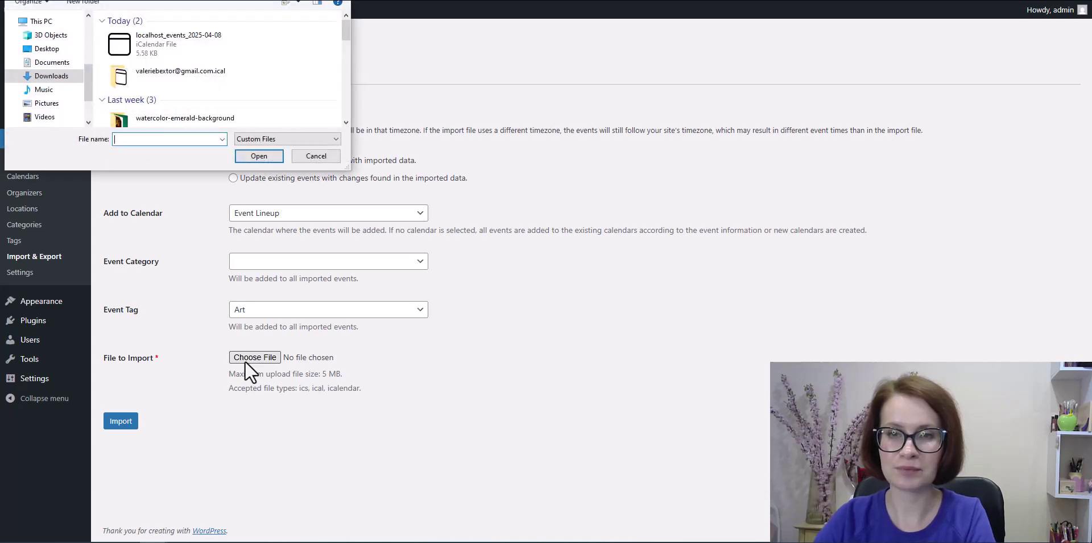
click(163, 48)
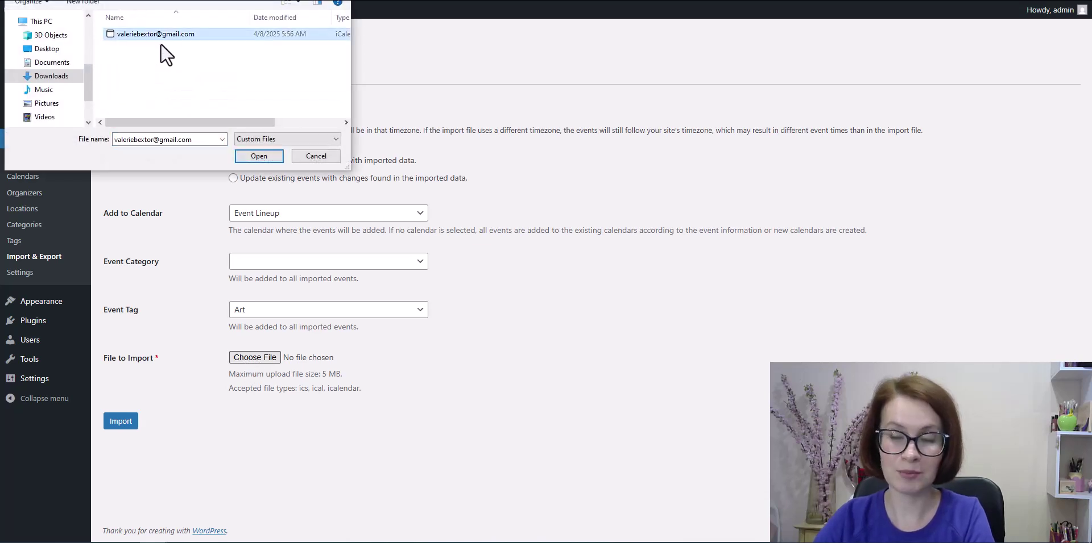
click(258, 158)
click(119, 422)
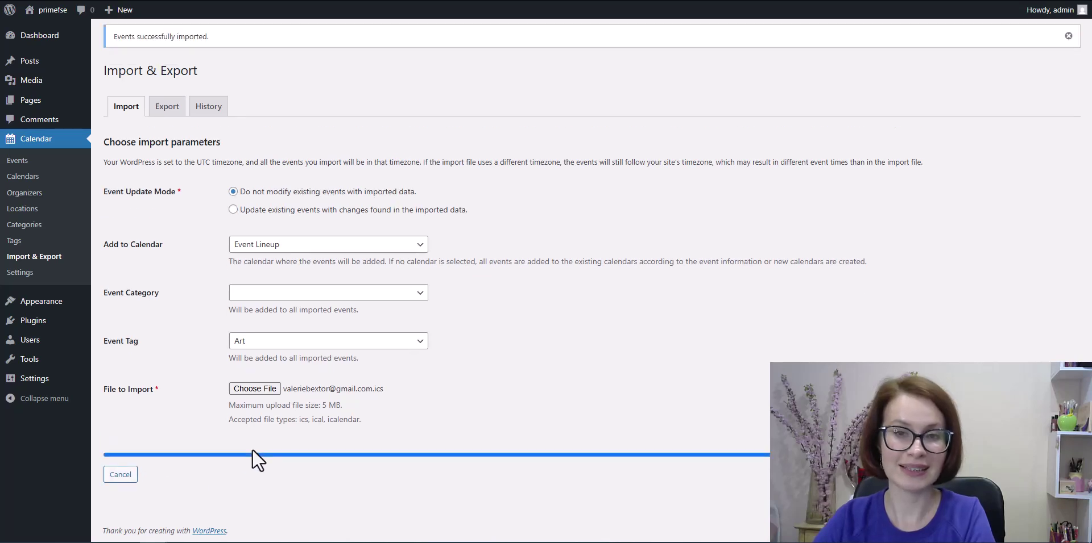
Step: Return to the events calendar and hide the Practices events, leaving only Event Lineup displayed
click(11, 165)
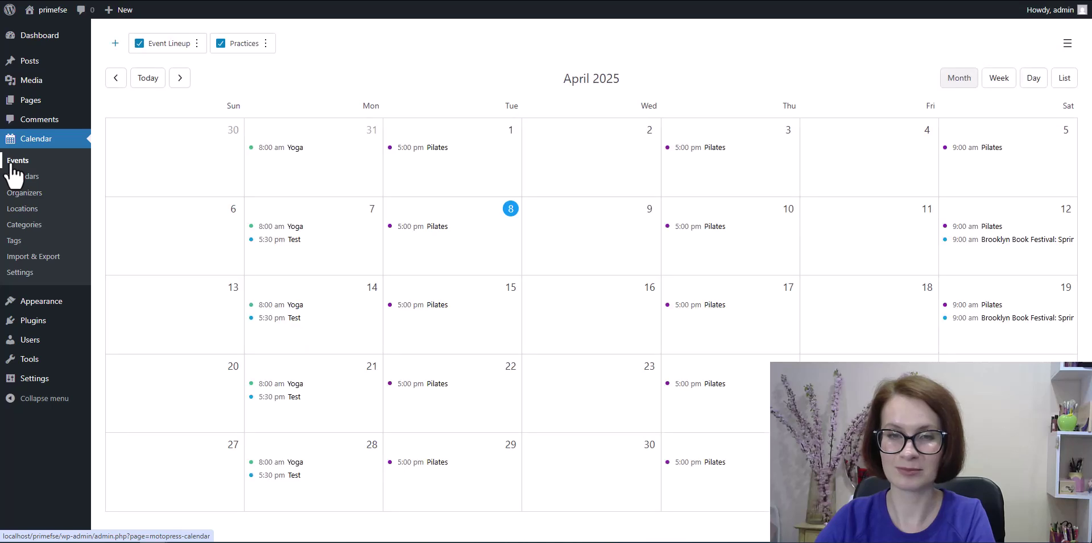
click(221, 44)
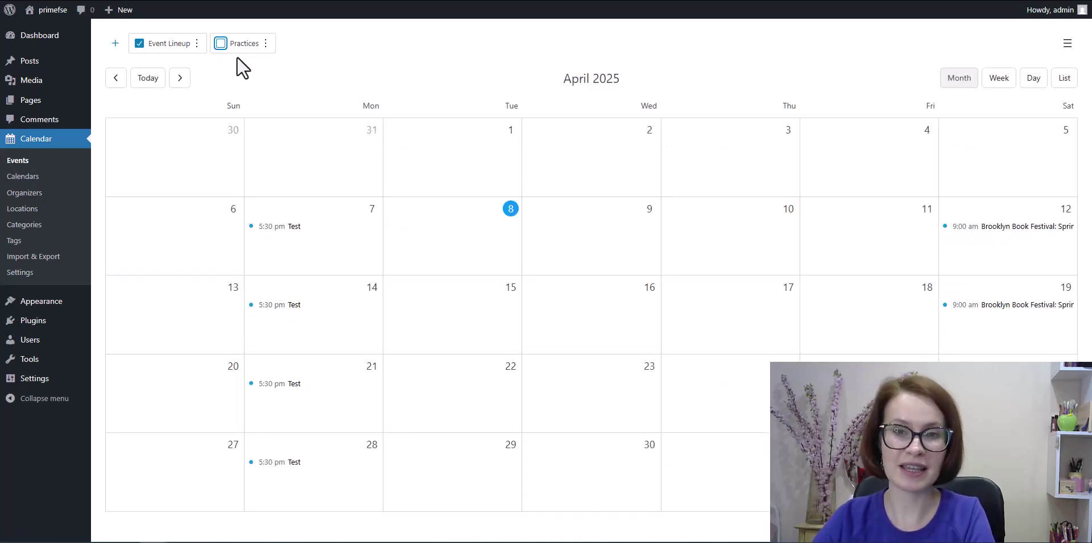